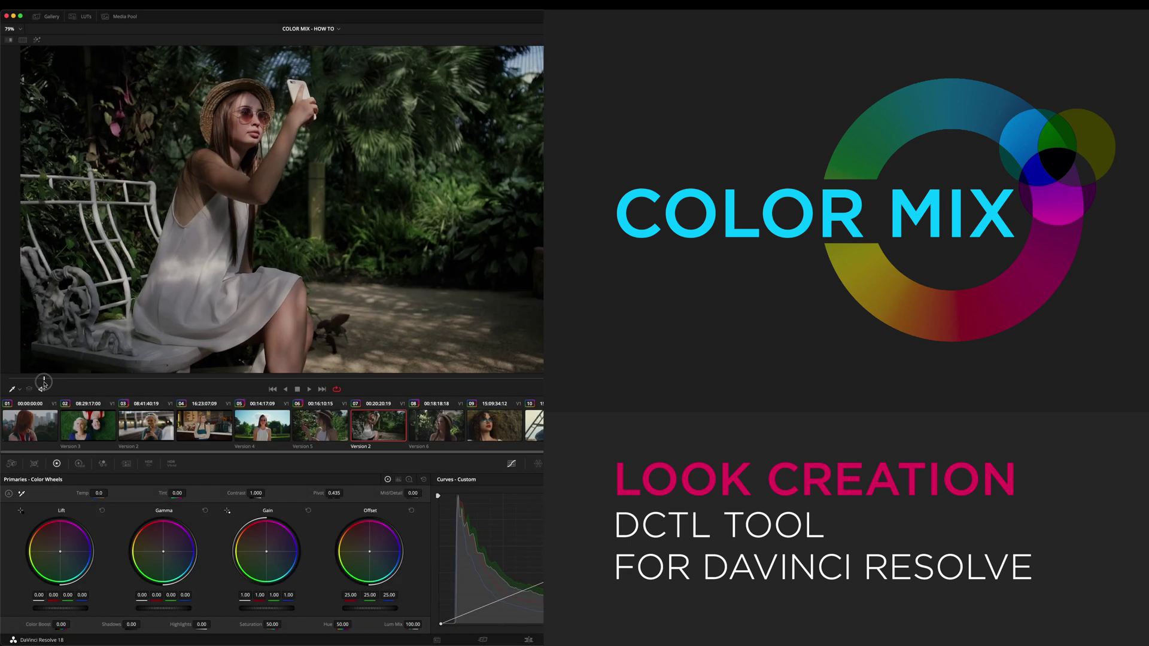
# Scrub forward, then load clip 01, the red-haired woman, showing its CST IN, BALANCE, COLOR MIX, CST OUT tree.
pyautogui.moveTo(396, 380); pyautogui.dragTo(503, 379)
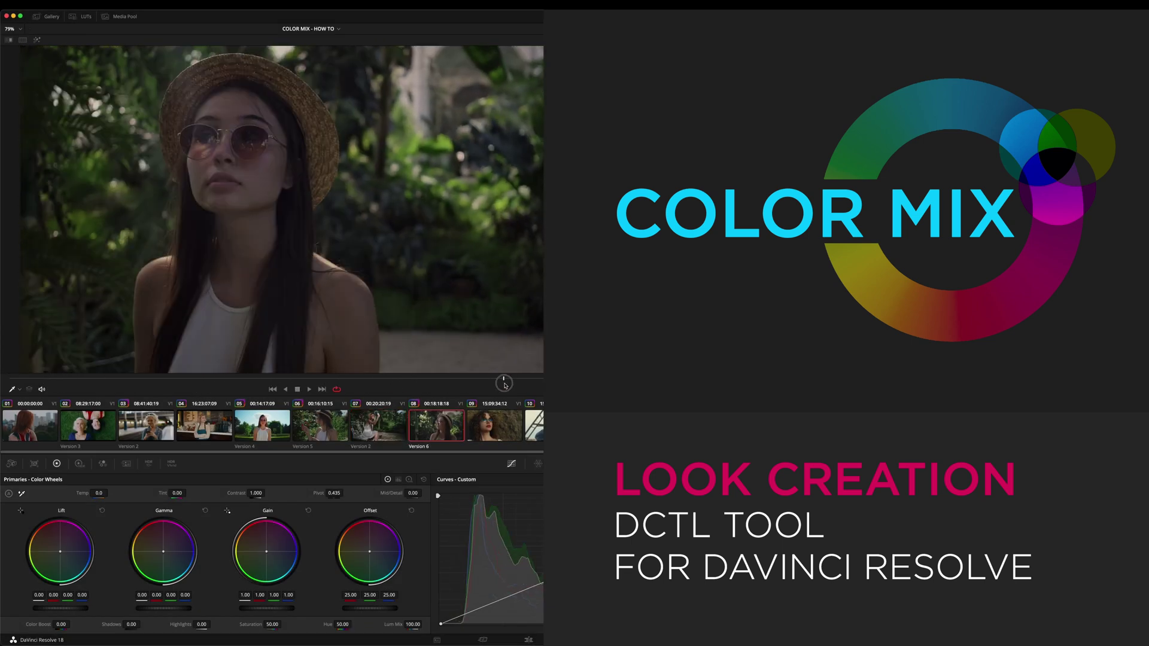
pyautogui.click(37, 429)
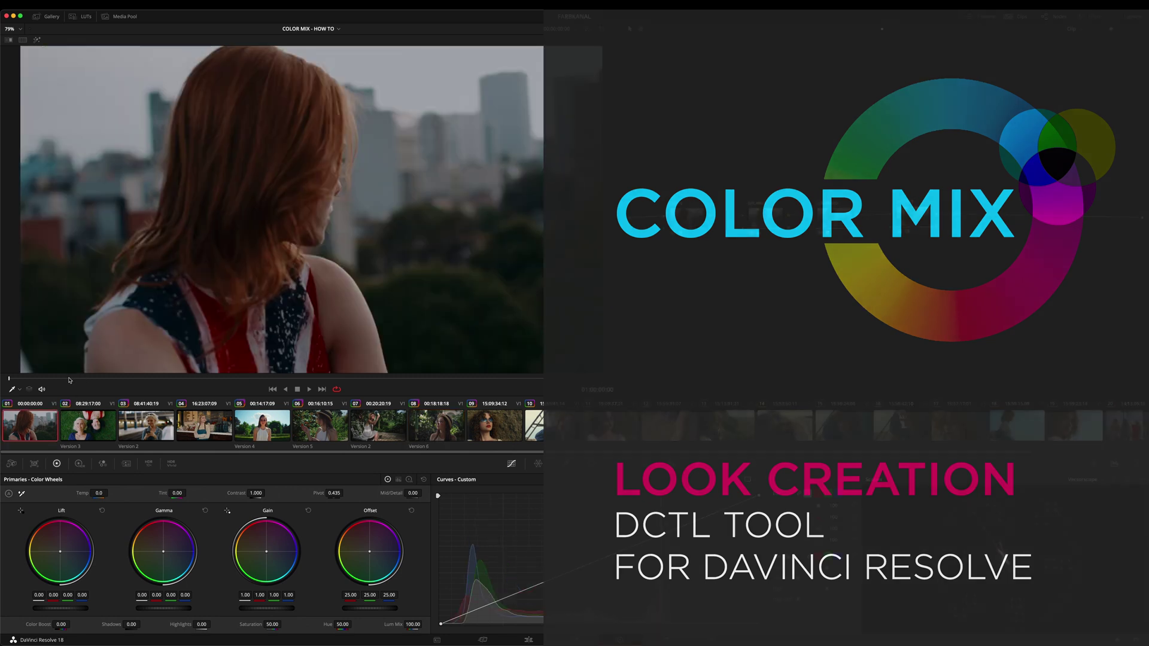
# Point out and select the CST IN and COLOR MIX nodes, then load barista clip 04.
pyautogui.moveTo(705, 260)
pyautogui.mouseDown()
pyautogui.moveTo(714, 255)
pyautogui.moveTo(654, 250)
pyautogui.moveTo(677, 253)
pyautogui.mouseUp()
pyautogui.click(692, 225)
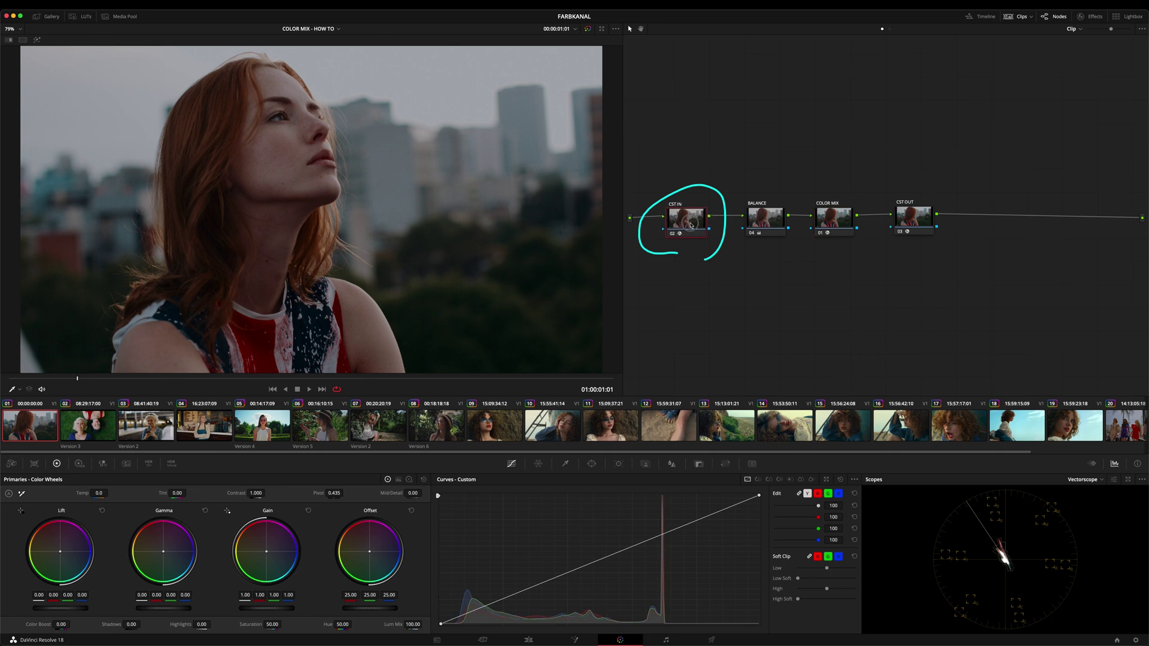
pyautogui.click(830, 222)
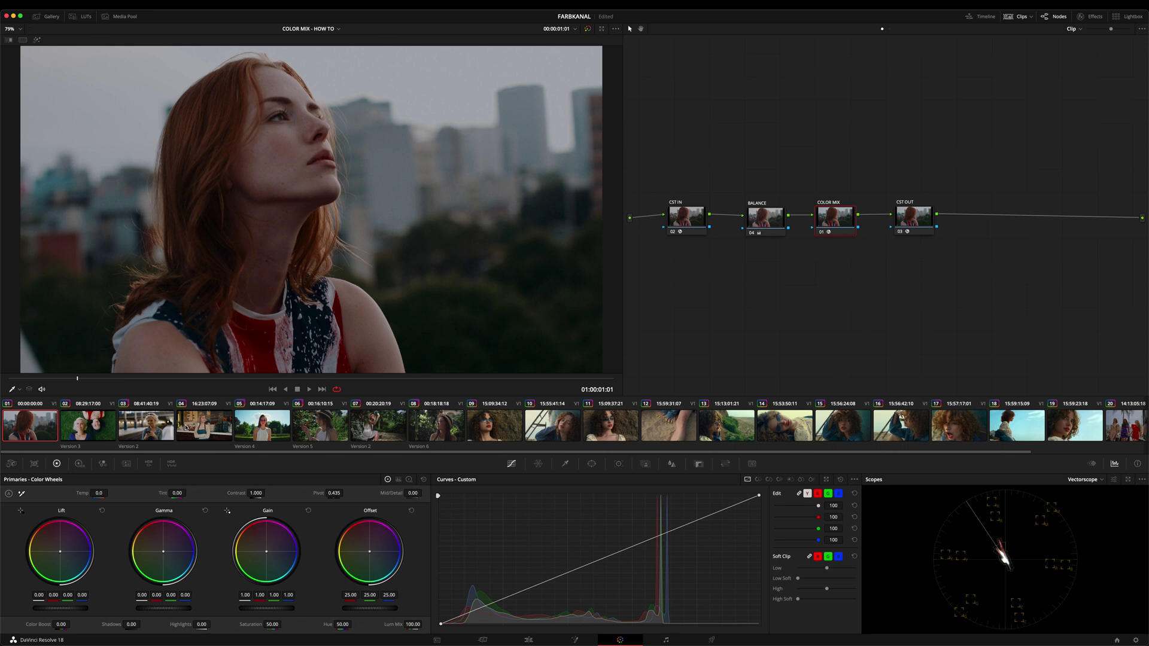
pyautogui.click(204, 426)
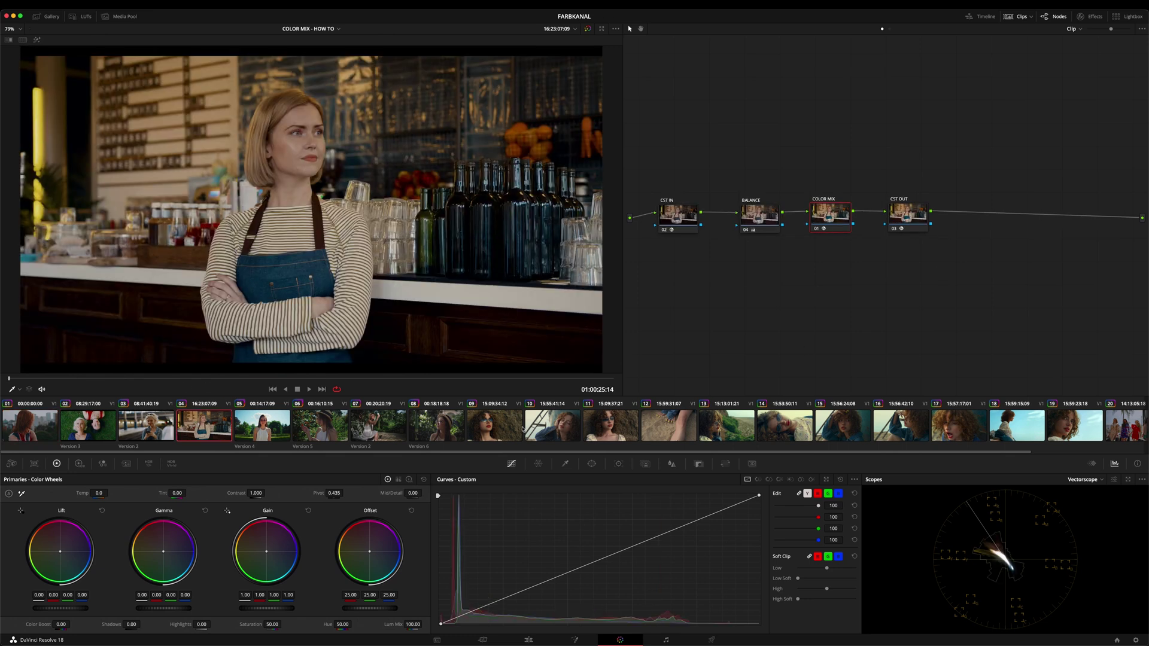
# On the bench clip, drop the DCTL effect, found by searching 'dctl', onto the COLOR MIX node.
pyautogui.click(392, 425)
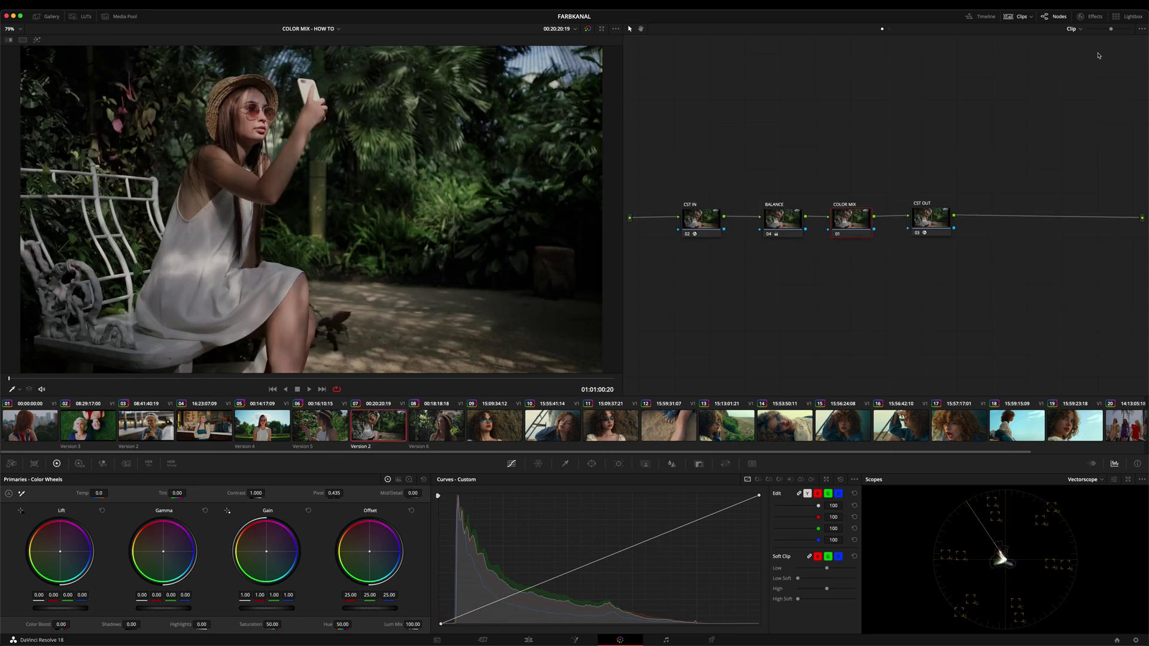
pyautogui.click(1092, 16)
pyautogui.click(1128, 28)
pyautogui.write('dctl')
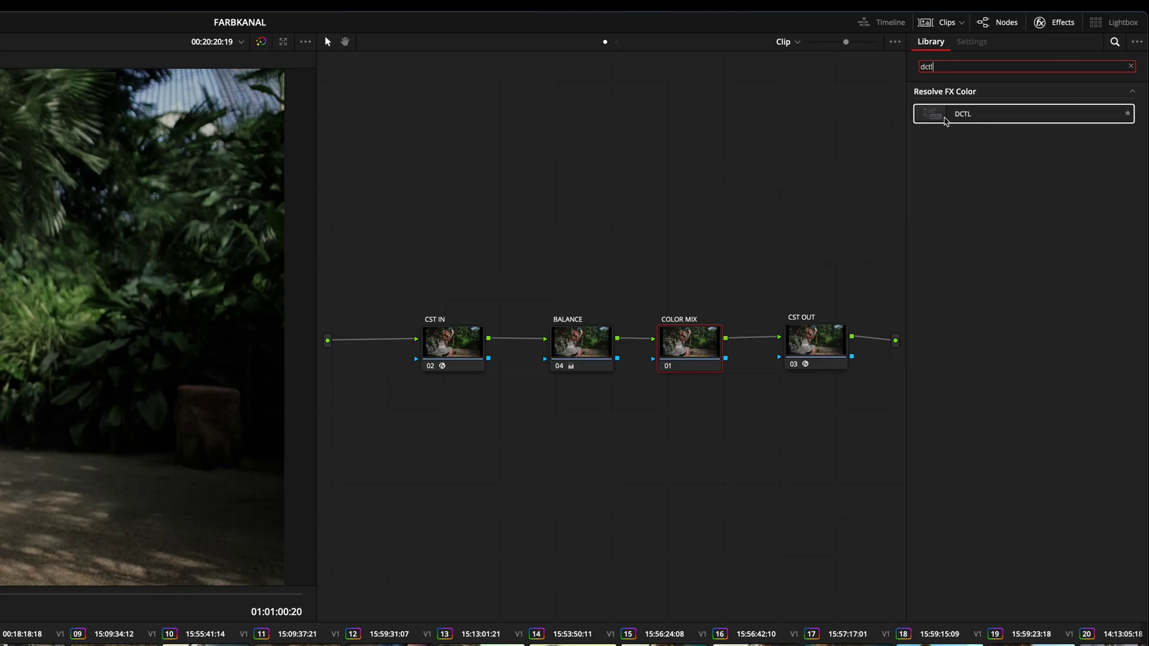
pyautogui.moveTo(1020, 76); pyautogui.dragTo(855, 220)
pyautogui.moveTo(684, 346); pyautogui.dragTo(684, 345)
# Choose FM-COLOR-MIX from the DCTL List so its default controls appear.
pyautogui.click(1015, 109)
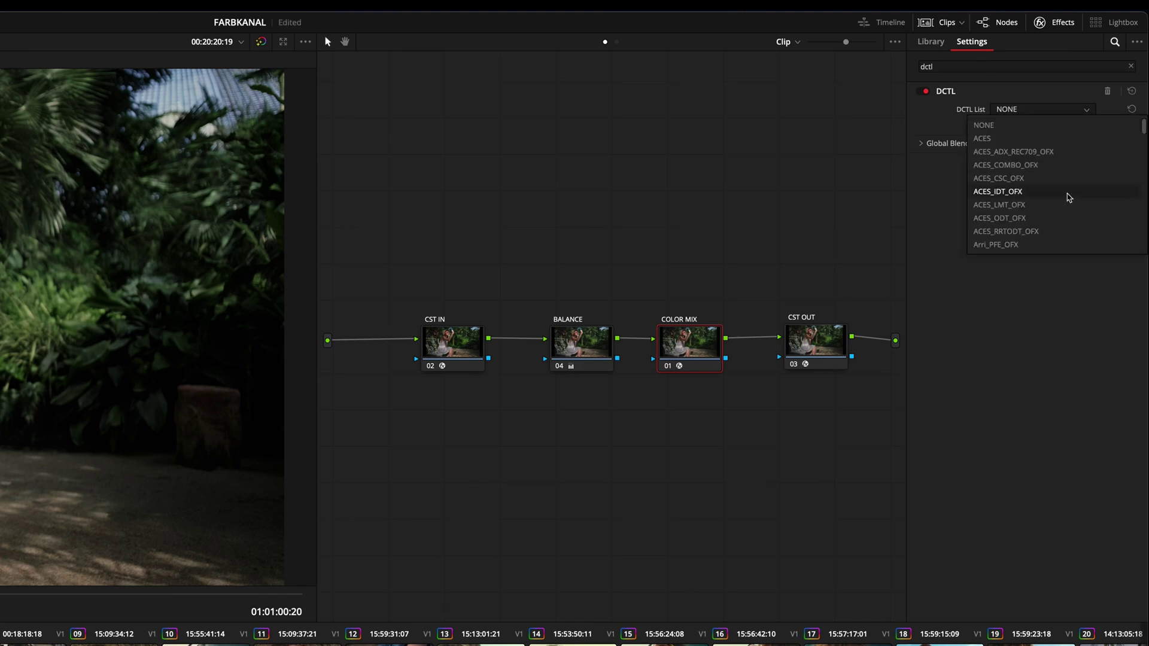
pyautogui.scroll(-6, 1065, 207)
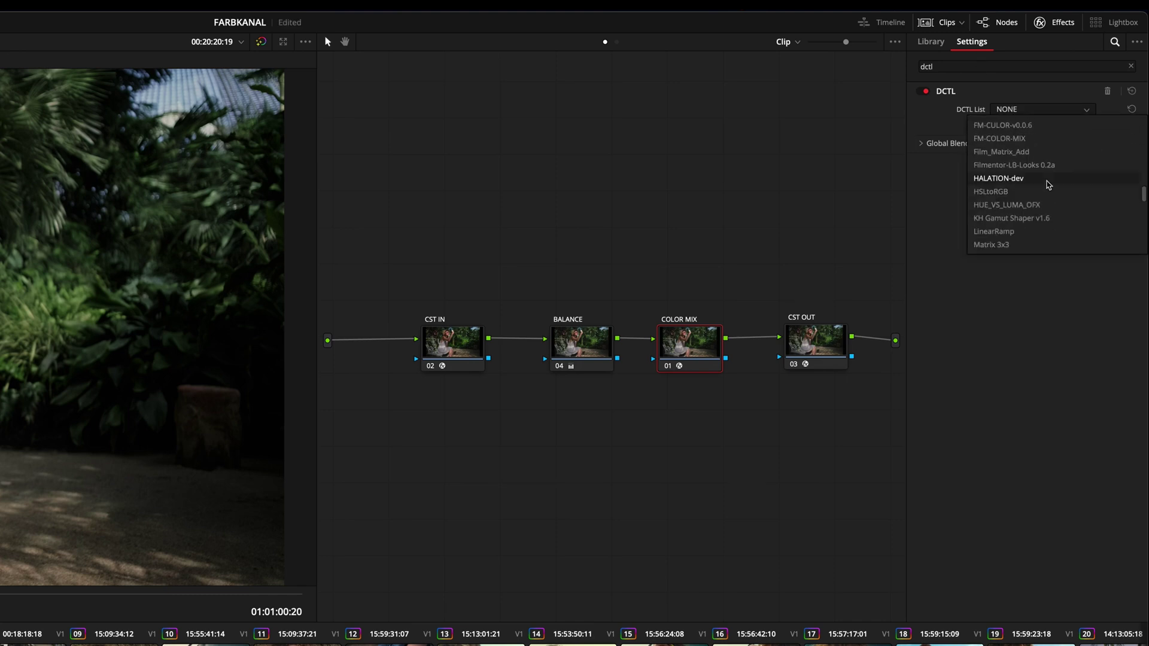
pyautogui.click(1042, 139)
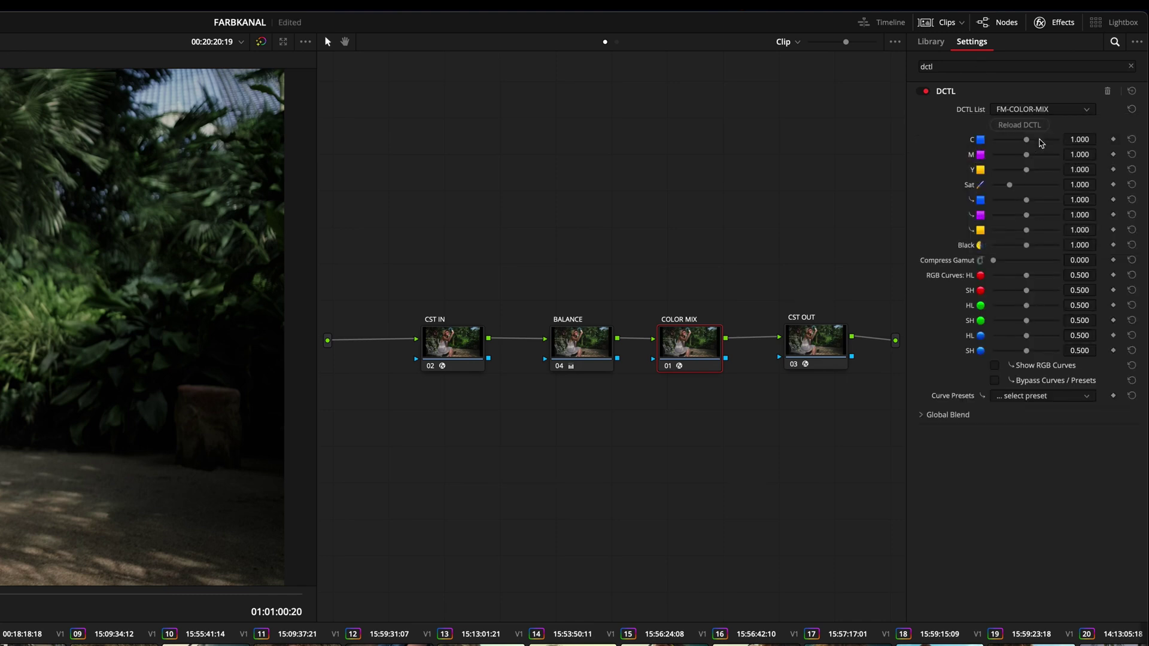
pyautogui.moveTo(861, 231); pyautogui.dragTo(865, 226)
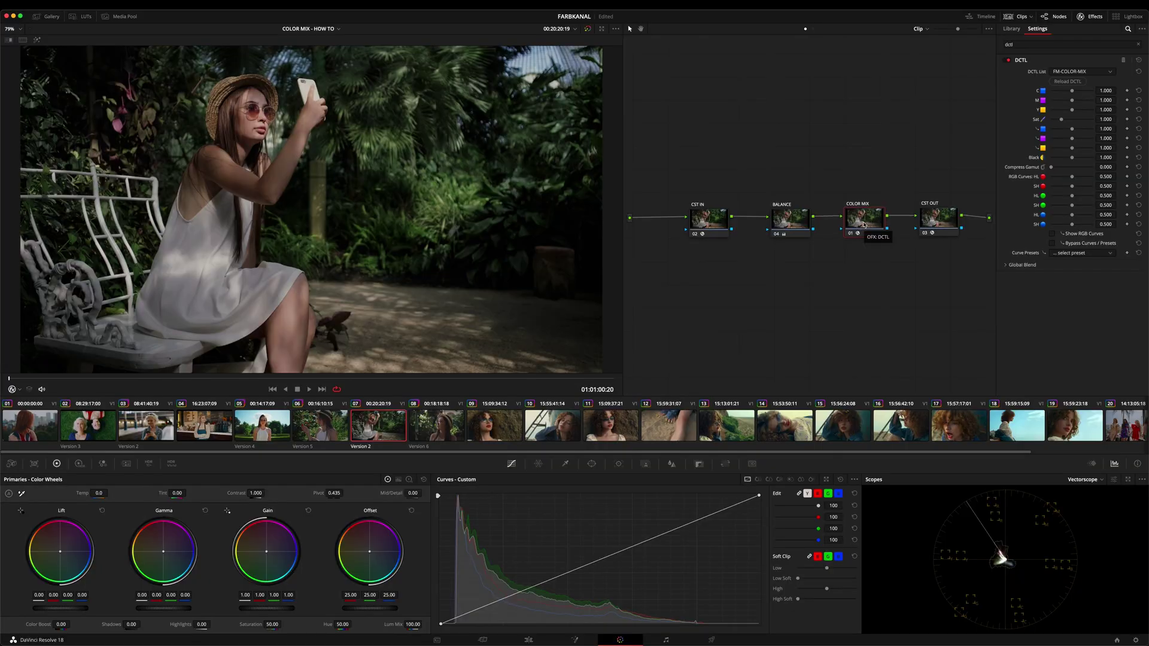
# Highlight the FM-COLOR-MIX C, M and Y values and scrub to a later frame.
pyautogui.moveTo(1040, 114)
pyautogui.mouseDown()
pyautogui.moveTo(1120, 114)
pyautogui.moveTo(1110, 82)
pyautogui.moveTo(1085, 81)
pyautogui.moveTo(1023, 80)
pyautogui.moveTo(1037, 114)
pyautogui.mouseUp()
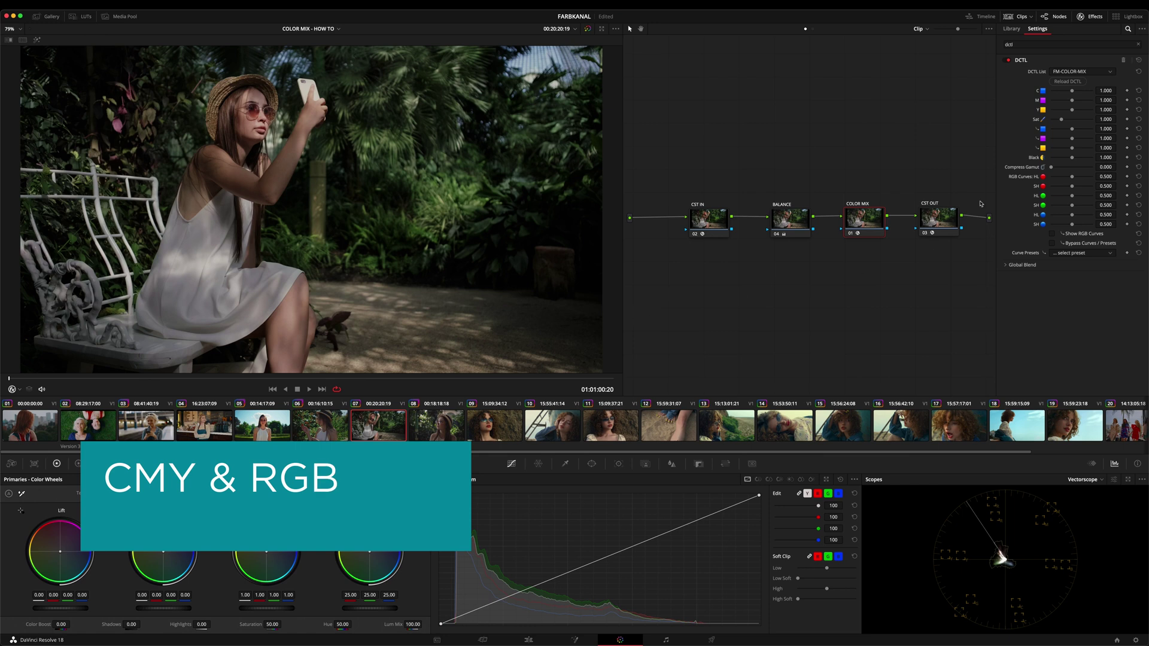
pyautogui.moveTo(1030, 80)
pyautogui.mouseDown()
pyautogui.moveTo(994, 84)
pyautogui.moveTo(996, 171)
pyautogui.moveTo(1011, 176)
pyautogui.moveTo(994, 177)
pyautogui.moveTo(994, 208)
pyautogui.moveTo(997, 237)
pyautogui.moveTo(1025, 238)
pyautogui.mouseUp()
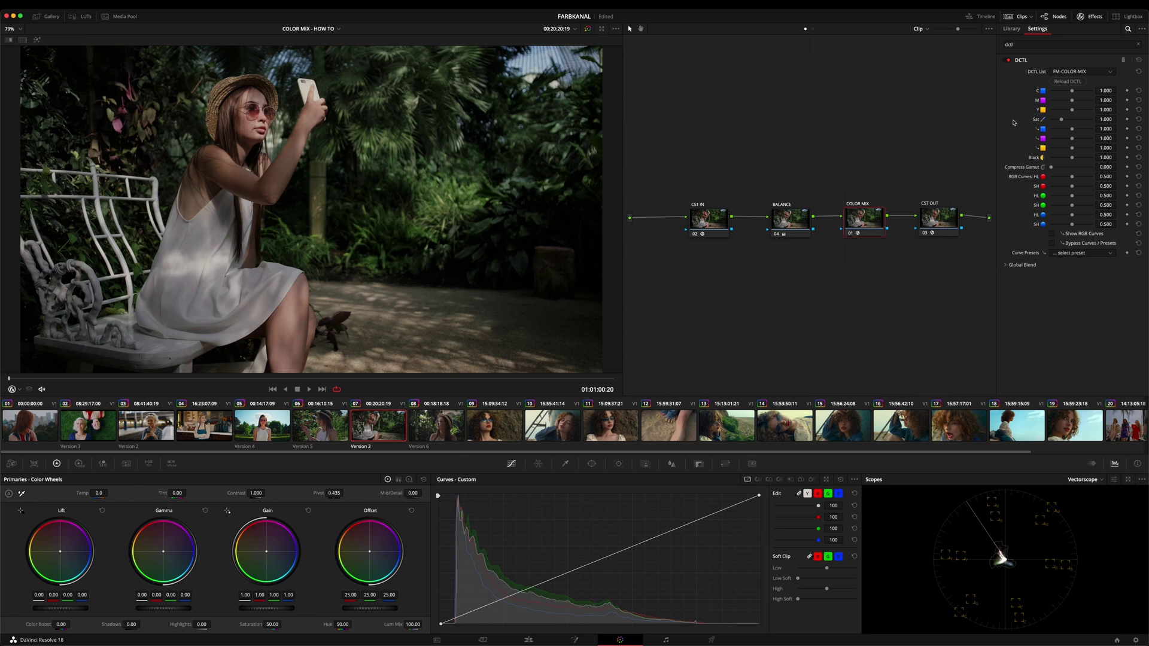
pyautogui.moveTo(237, 379); pyautogui.dragTo(160, 374)
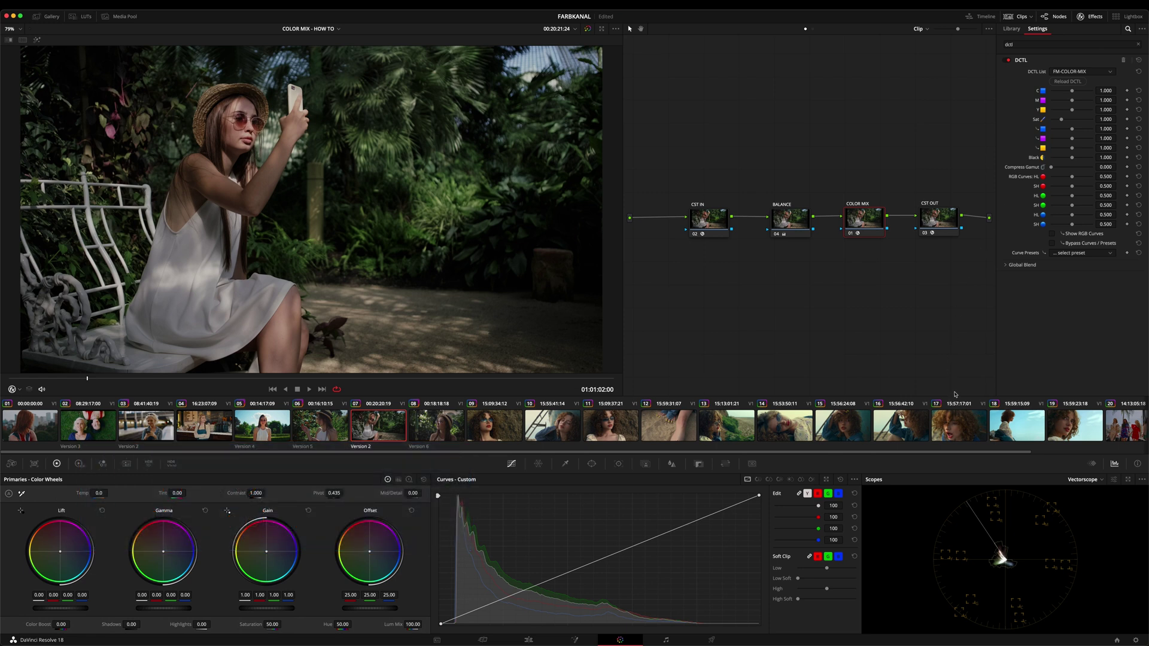
# Apply Grade to the curly-haired woman in denim clip, giving C 1.127, M 0.982, Sat 1.232.
pyautogui.click(620, 421)
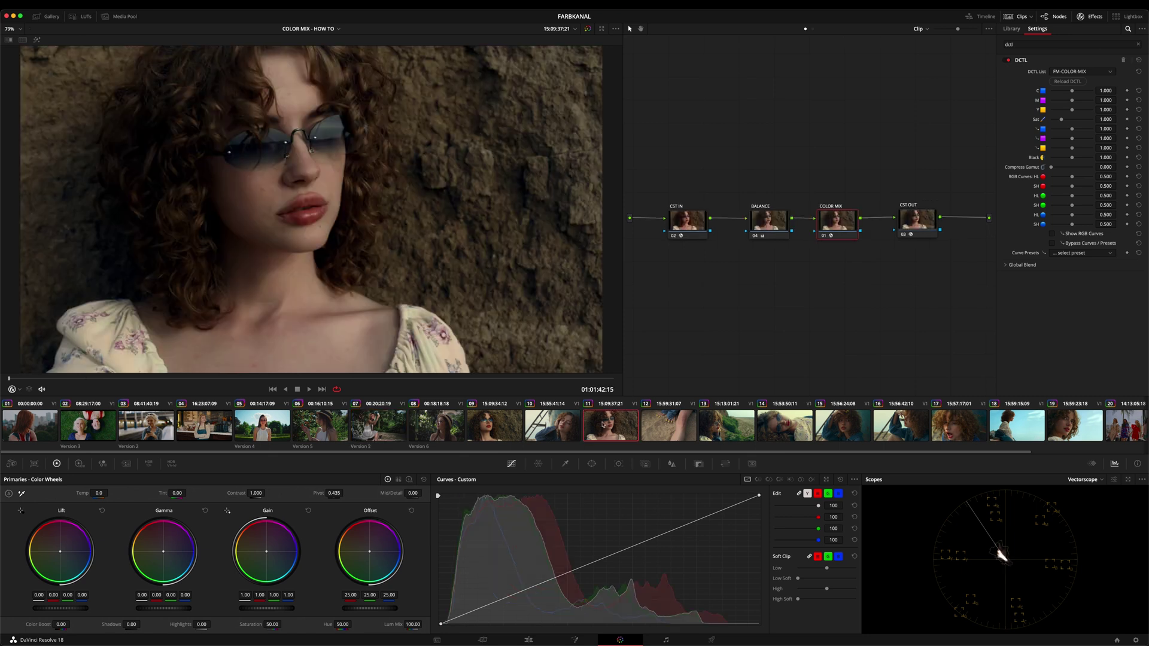
pyautogui.click(561, 429)
pyautogui.rightClick(616, 426)
pyautogui.click(654, 318)
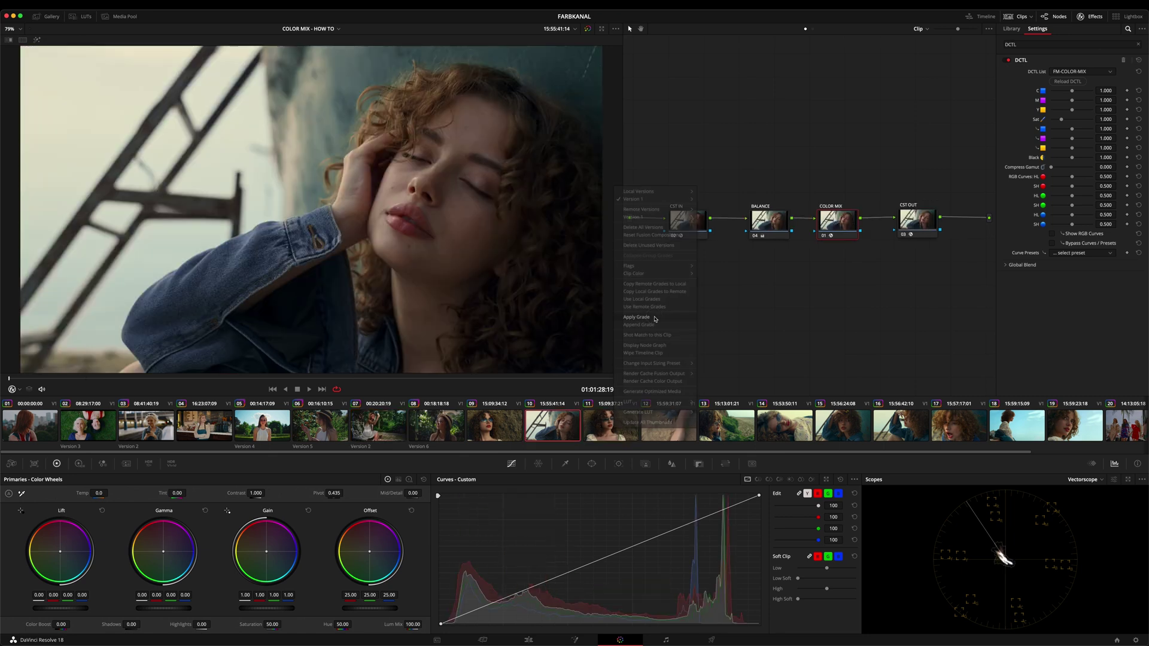
pyautogui.moveTo(81, 379); pyautogui.dragTo(394, 388)
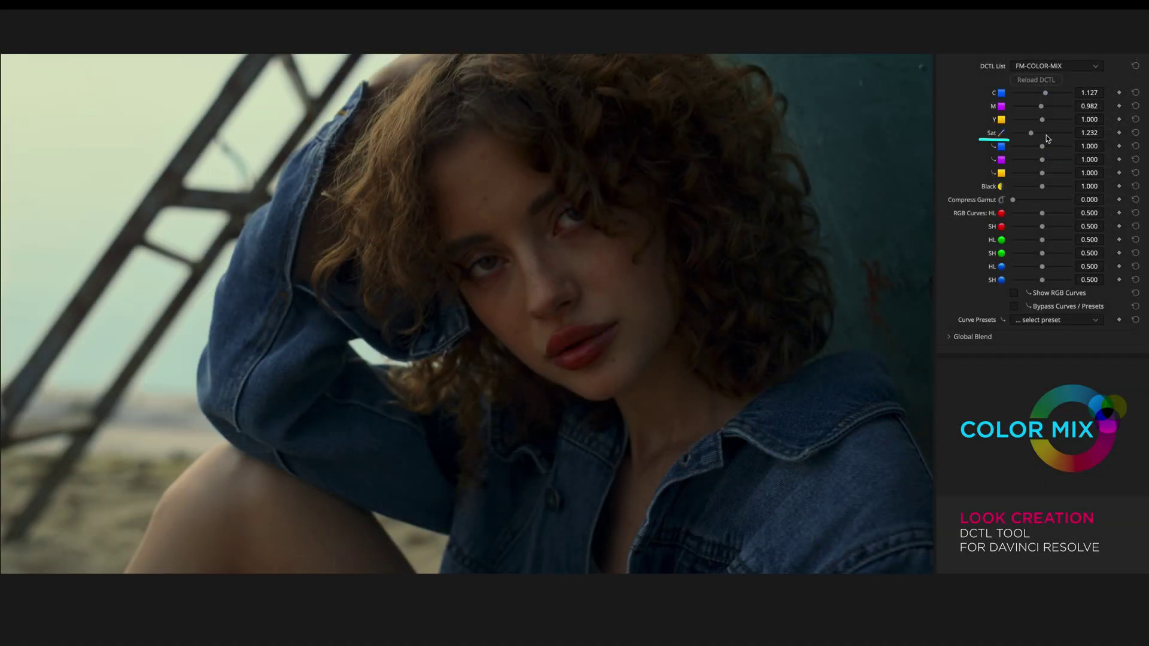
# Lower Sat to 1.205, then trial a warmer Y and reset it to 1.000.
pyautogui.moveTo(1031, 137); pyautogui.dragTo(1106, 139)
pyautogui.moveTo(984, 127); pyautogui.dragTo(1006, 128)
pyautogui.moveTo(1046, 123); pyautogui.dragTo(1047, 123)
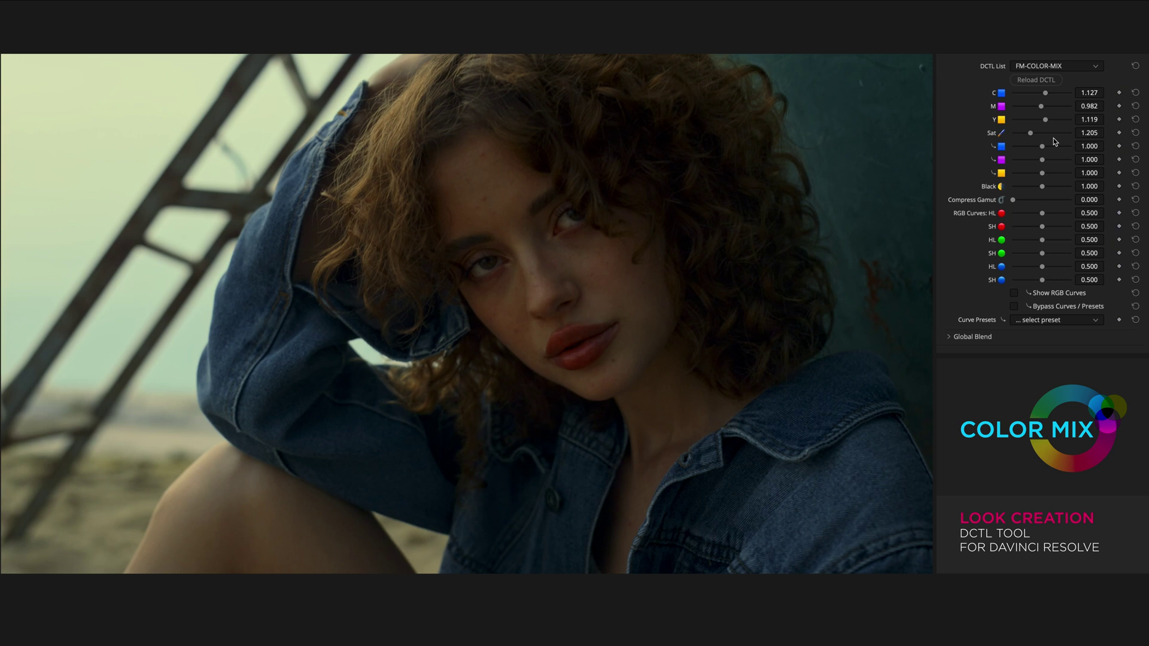
pyautogui.doubleClick(1045, 120)
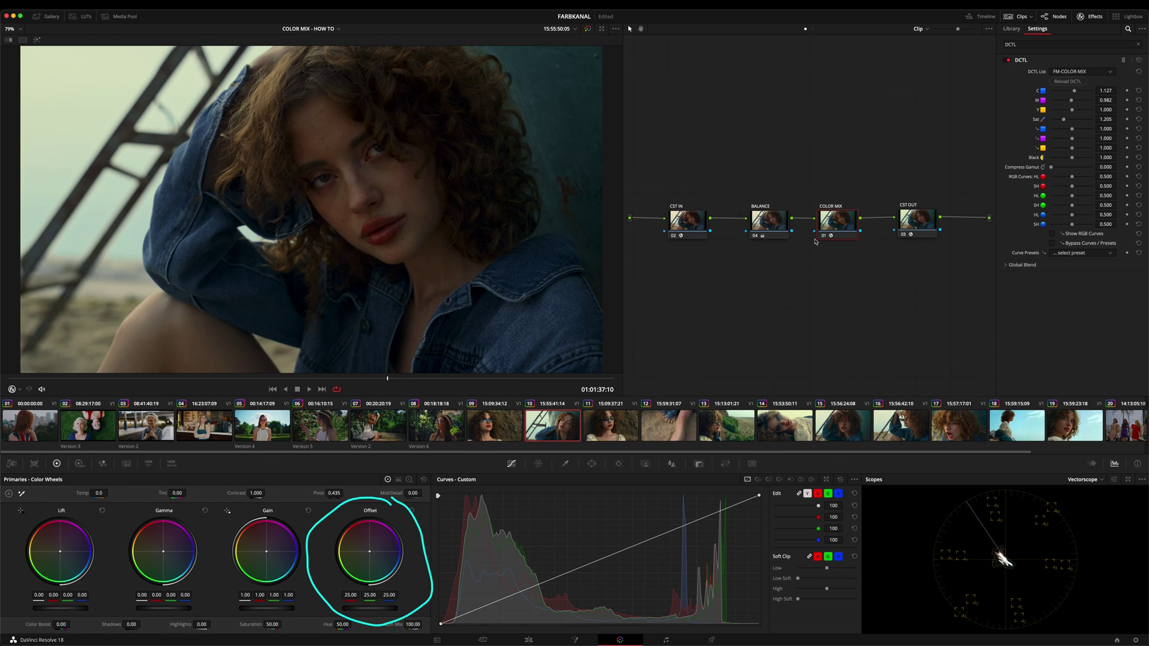
# Zoom the viewer onto the face and raise C from 1.127 to 1.211.
pyautogui.moveTo(829, 232); pyautogui.dragTo(833, 232)
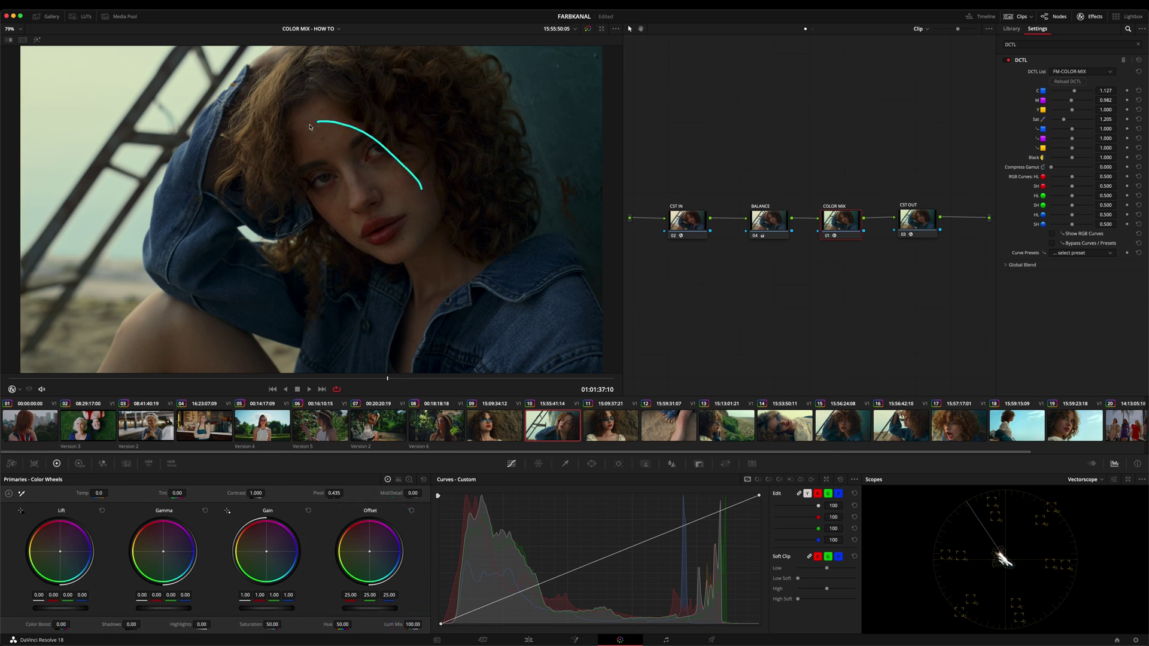
pyautogui.moveTo(438, 270); pyautogui.dragTo(433, 169)
pyautogui.scroll(5, 473, 193)
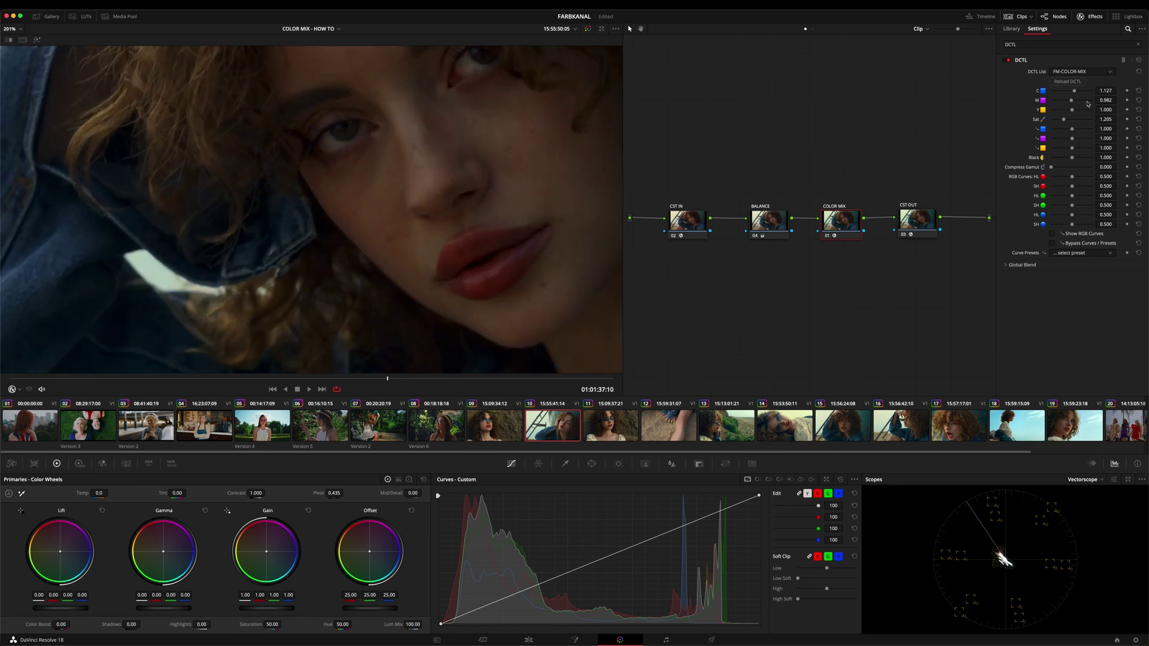
pyautogui.click(1105, 91)
pyautogui.moveTo(1075, 91); pyautogui.dragTo(1076, 92)
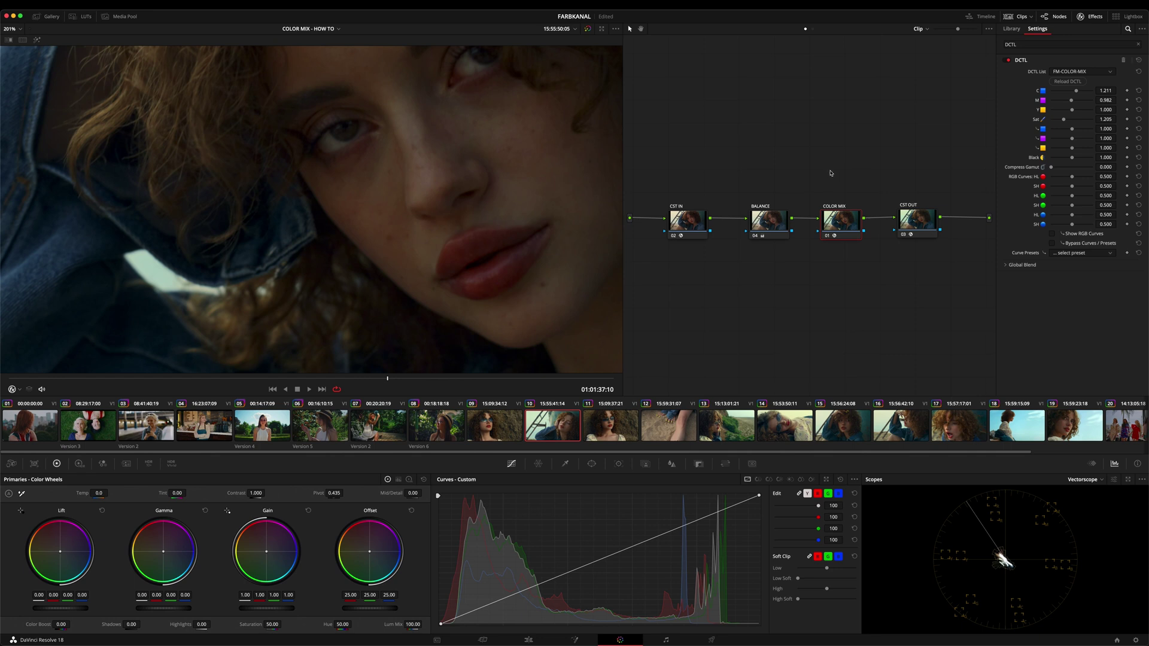
# Bypass the COLOR MIX node to compare, fit the frame, and ease Sat down to 1.174.
pyautogui.hotkey('ctrl', 'd')
pyautogui.hotkey('ctrl', 'd')
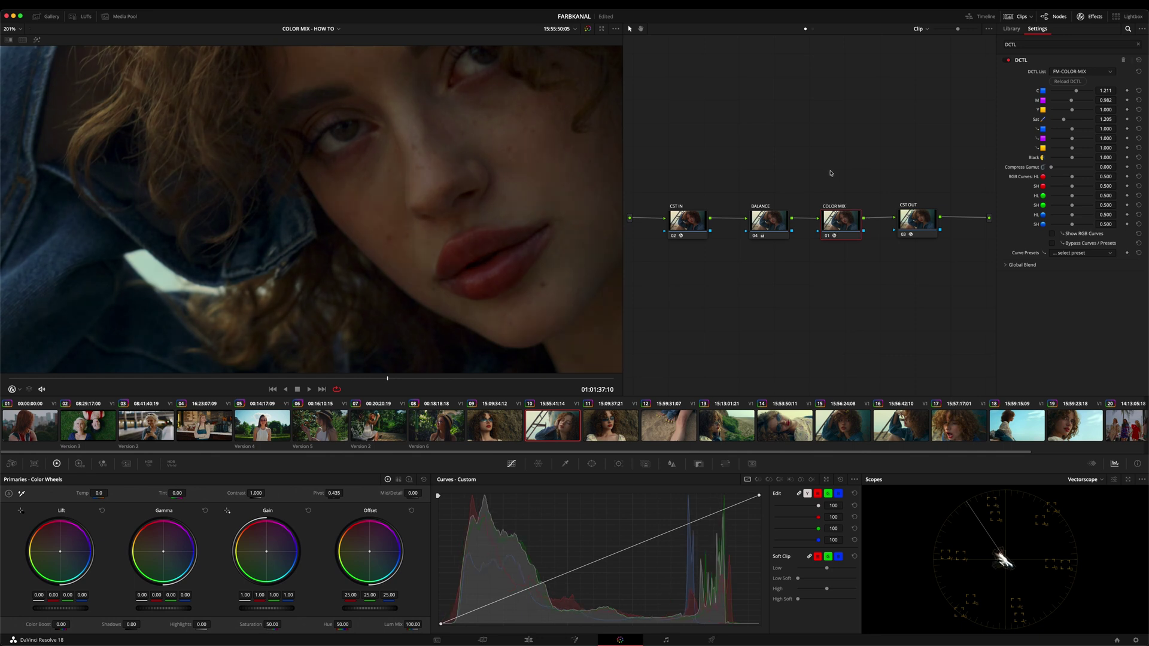
pyautogui.hotkey('shift', 'z')
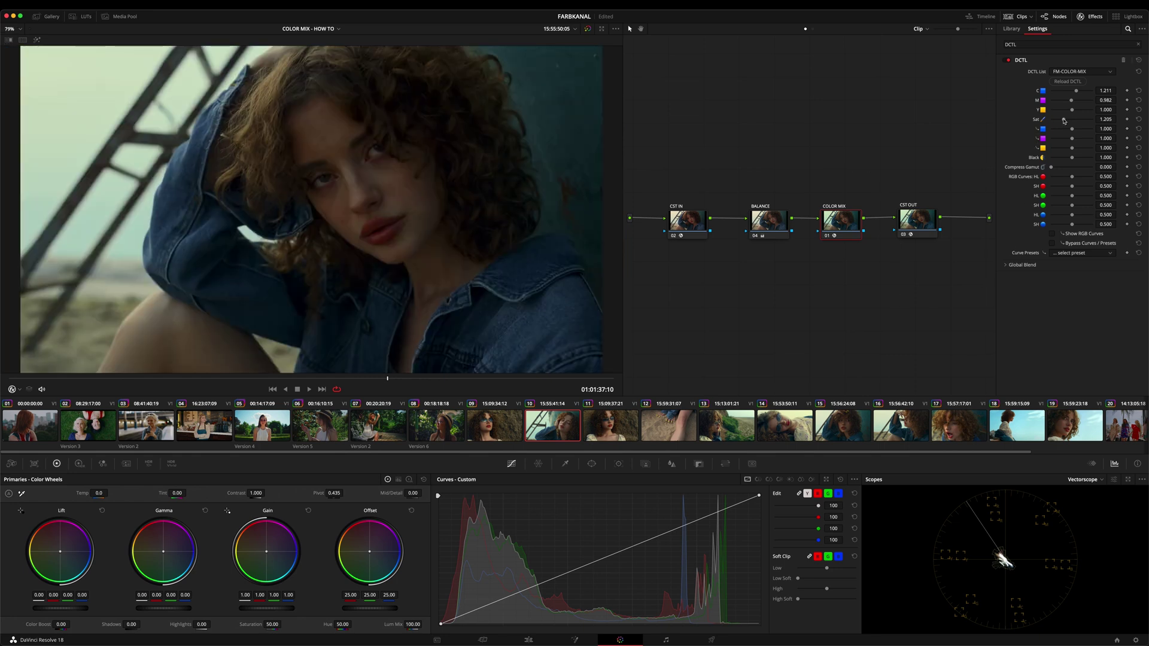
pyautogui.moveTo(1064, 121); pyautogui.dragTo(1064, 123)
# Set Sat to 1.215, toggling the COLOR MIX node off and on to compare.
pyautogui.moveTo(1063, 121); pyautogui.dragTo(1065, 121)
pyautogui.hotkey('ctrl', 'd')
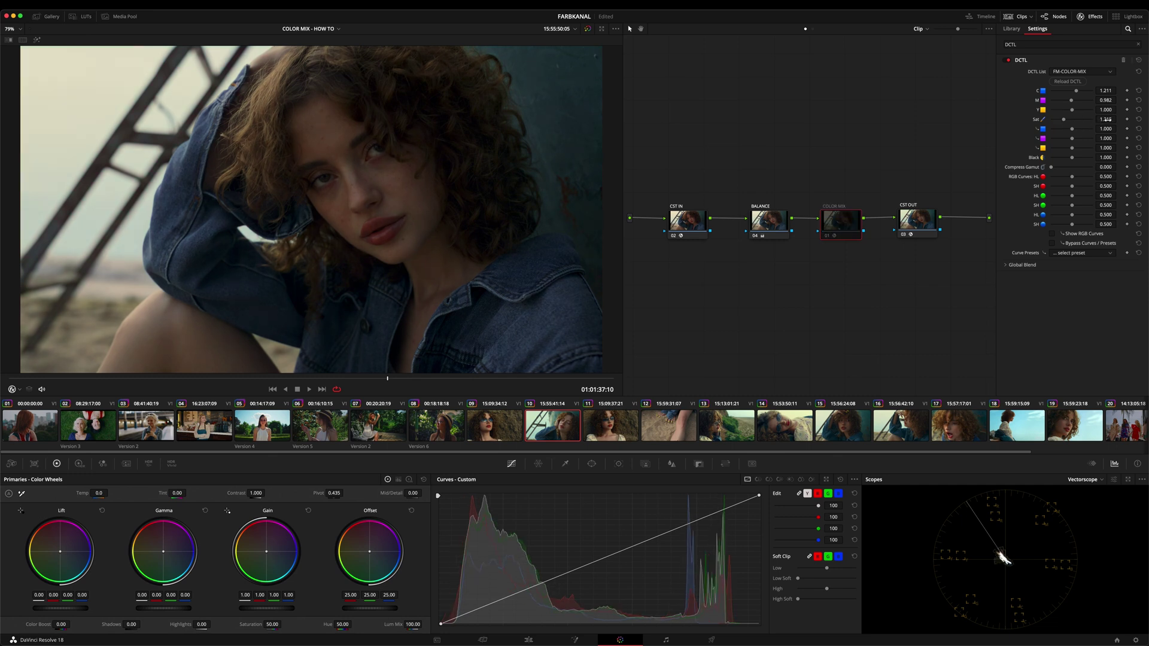
pyautogui.hotkey('ctrl', 'd')
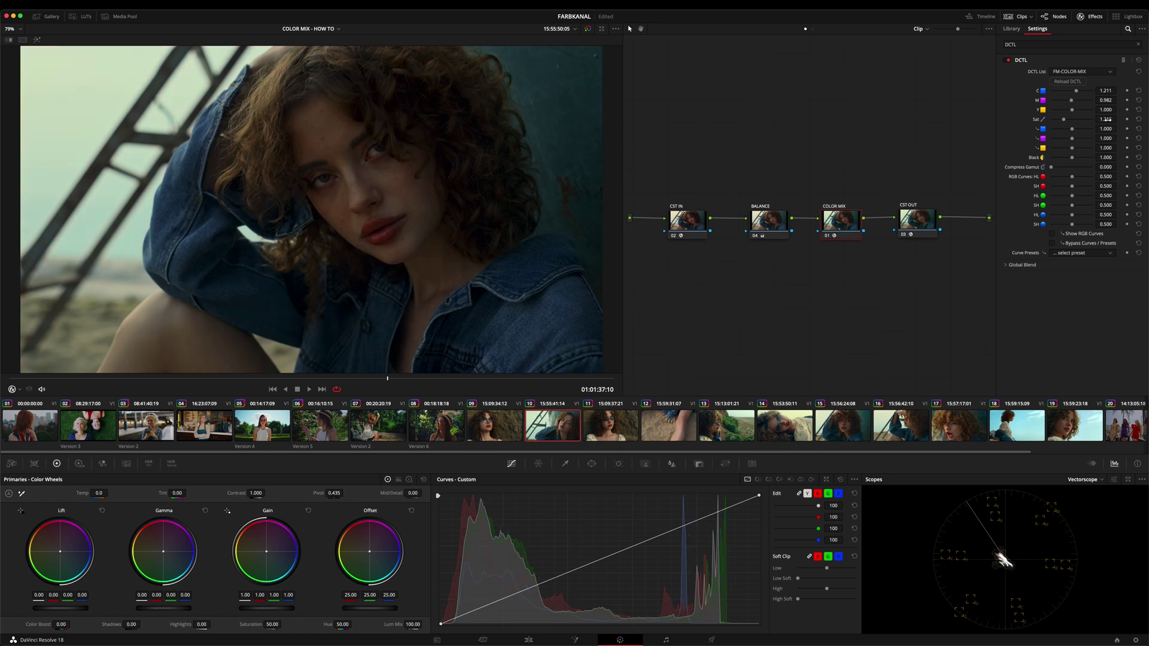
pyautogui.click(1106, 119)
# Boost blue saturation to 1.394 and lower magenta saturation to 0.881.
pyautogui.moveTo(1052, 124)
pyautogui.mouseDown()
pyautogui.moveTo(1028, 125)
pyautogui.moveTo(1049, 155)
pyautogui.mouseUp()
pyautogui.click(286, 378)
pyautogui.moveTo(286, 378); pyautogui.dragTo(288, 379)
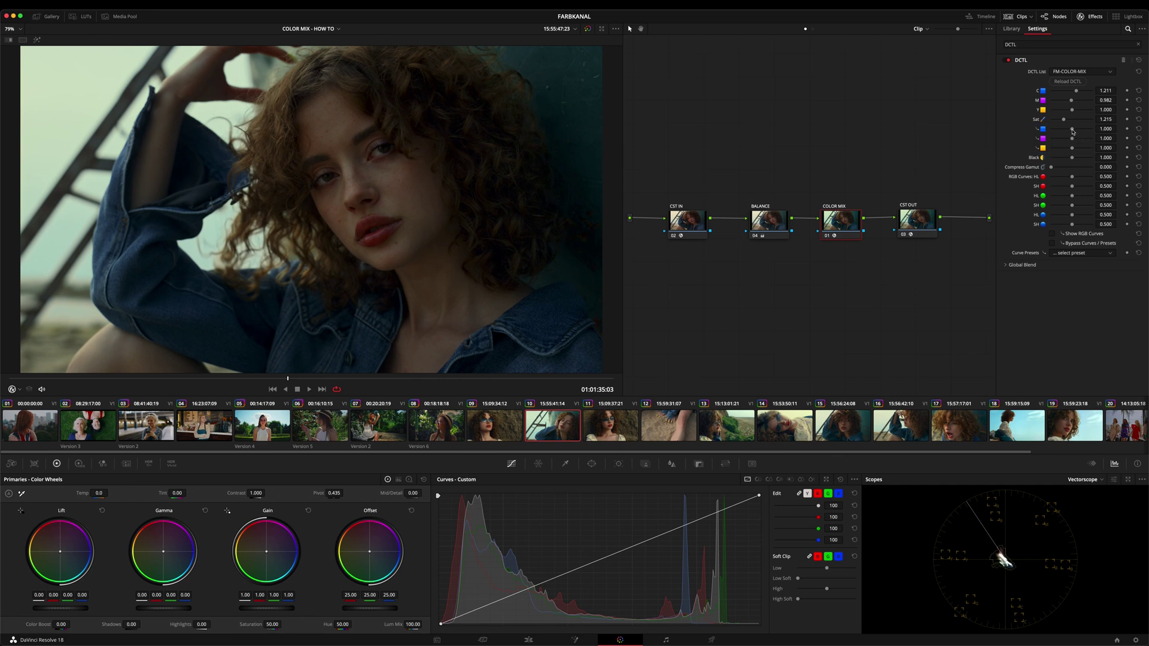
pyautogui.moveTo(1072, 130)
pyautogui.mouseDown()
pyautogui.moveTo(1095, 133)
pyautogui.moveTo(1080, 132)
pyautogui.mouseUp()
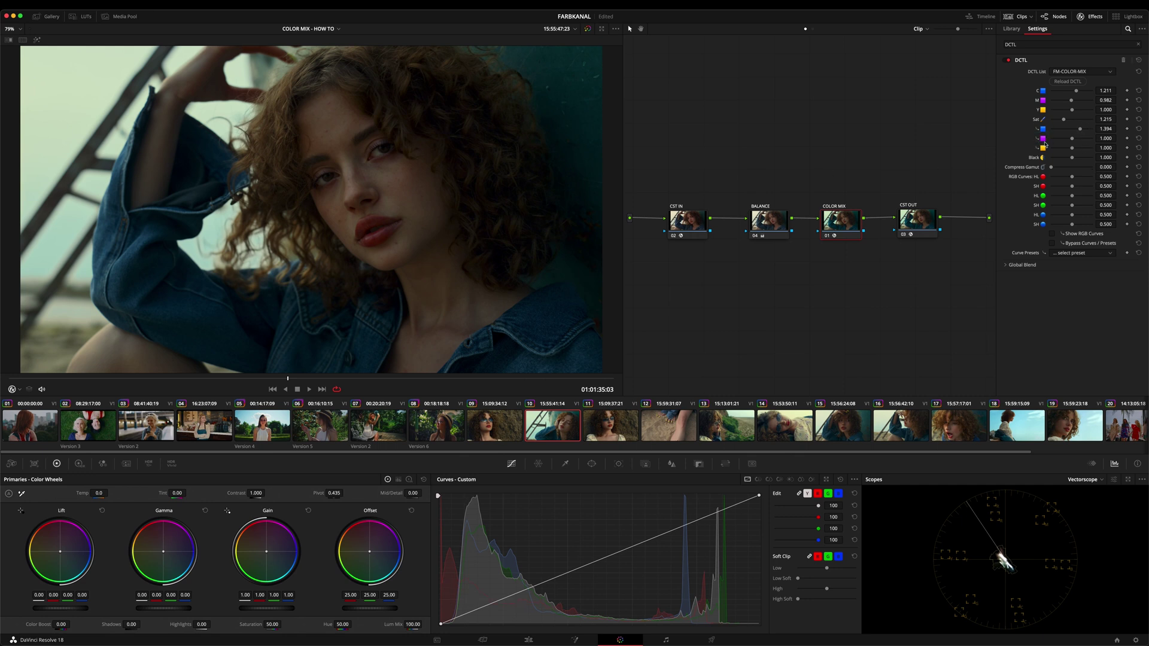
pyautogui.moveTo(1073, 141); pyautogui.dragTo(1074, 151)
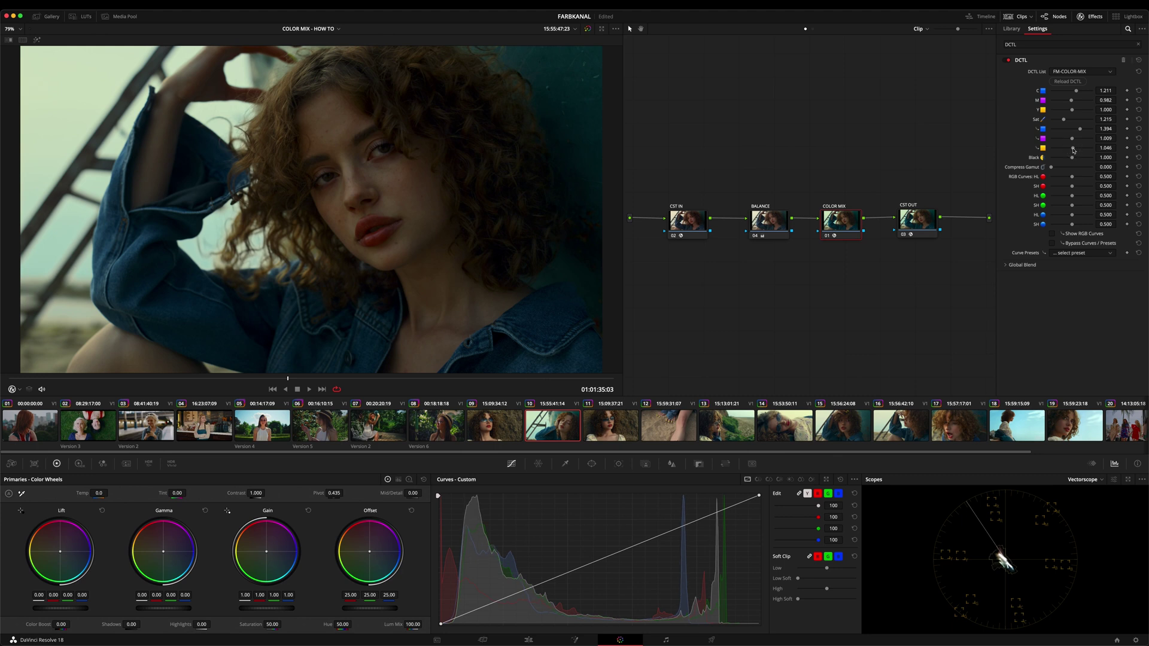
# Reset yellow saturation to 1.000 and trial Black values against the Waveform, around 0.972.
pyautogui.doubleClick(1042, 150)
pyautogui.moveTo(1072, 158); pyautogui.dragTo(1071, 175)
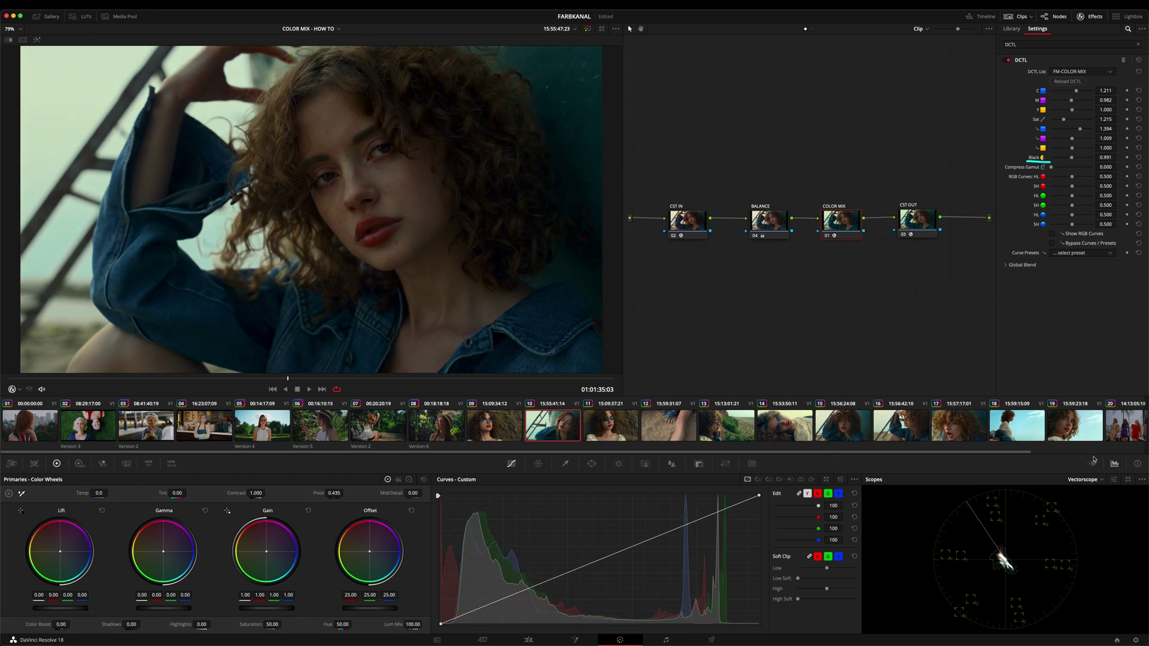
pyautogui.click(1084, 479)
pyautogui.click(1098, 502)
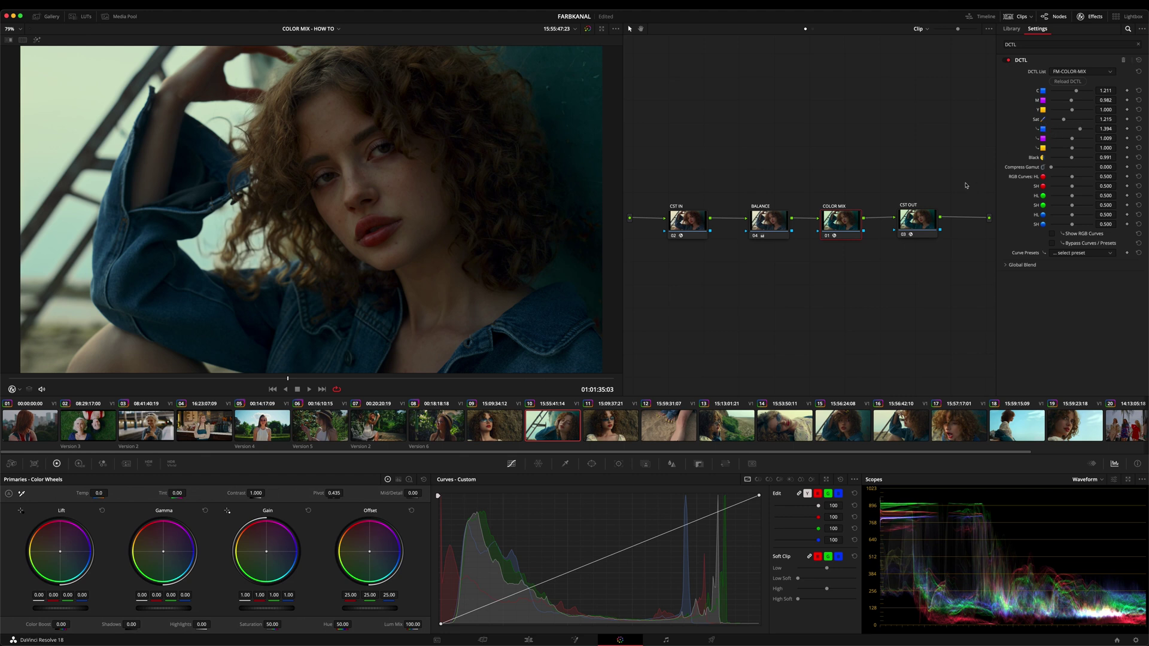
pyautogui.hotkey('ctrl', 'd')
pyautogui.hotkey('ctrl', 'd')
pyautogui.moveTo(1071, 158); pyautogui.dragTo(1073, 159)
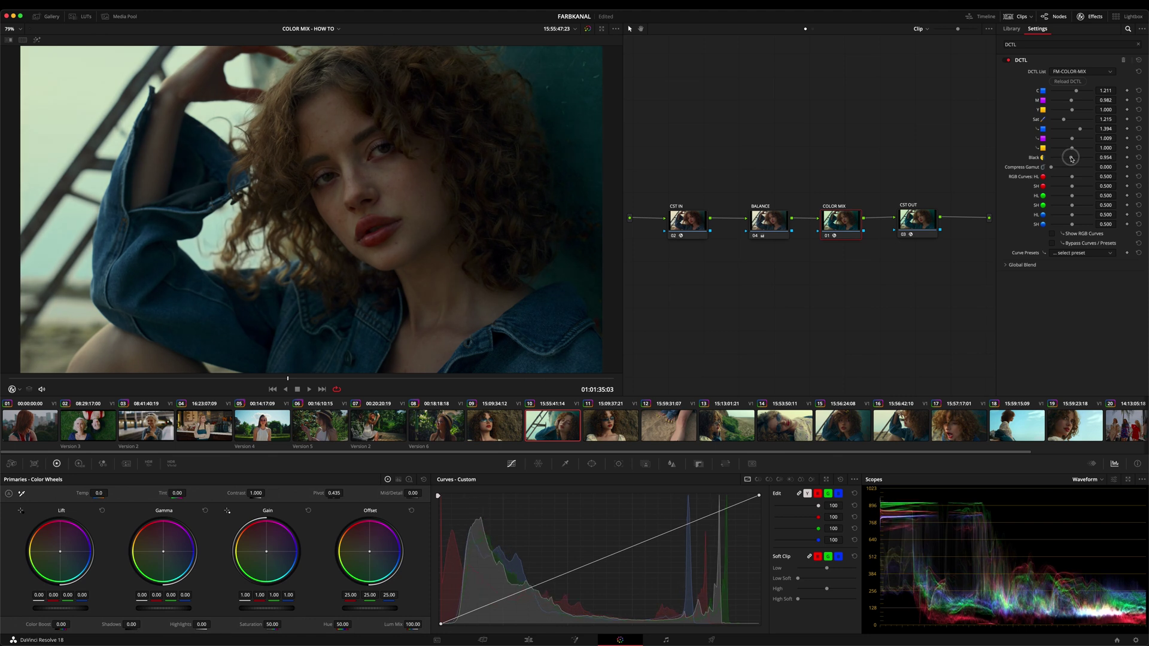
pyautogui.moveTo(1072, 159); pyautogui.dragTo(1079, 159)
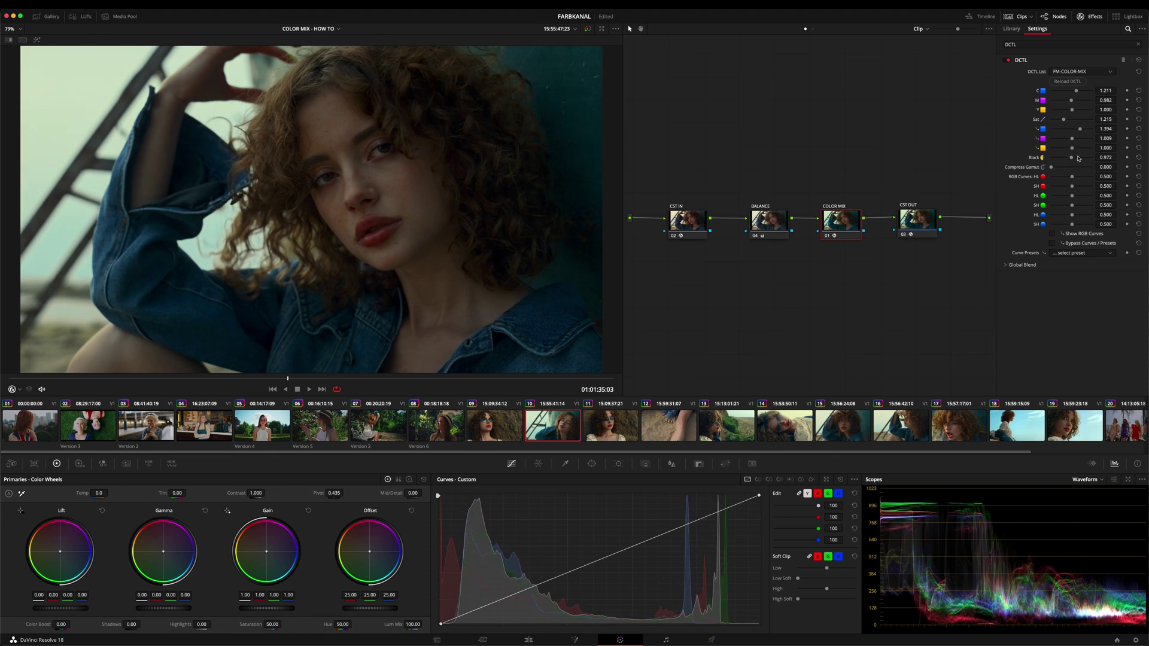
# Switch the scope to the vectorscope and lower Black to 0.936.
pyautogui.click(1102, 481)
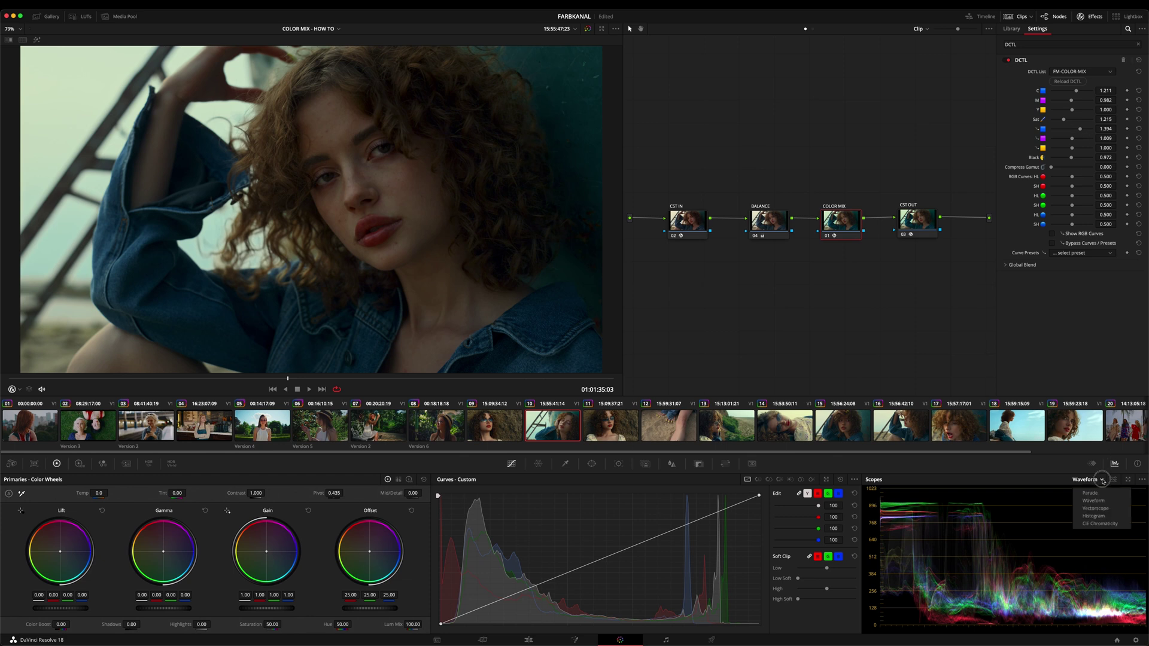
pyautogui.click(1095, 508)
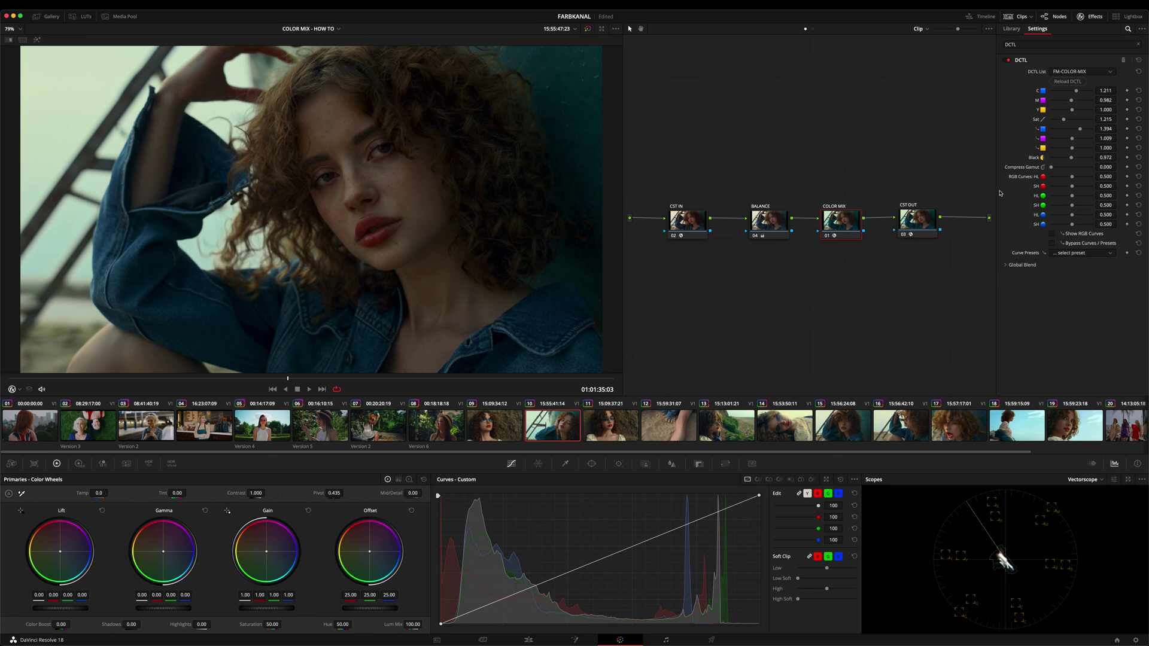
pyautogui.moveTo(239, 378); pyautogui.dragTo(186, 378)
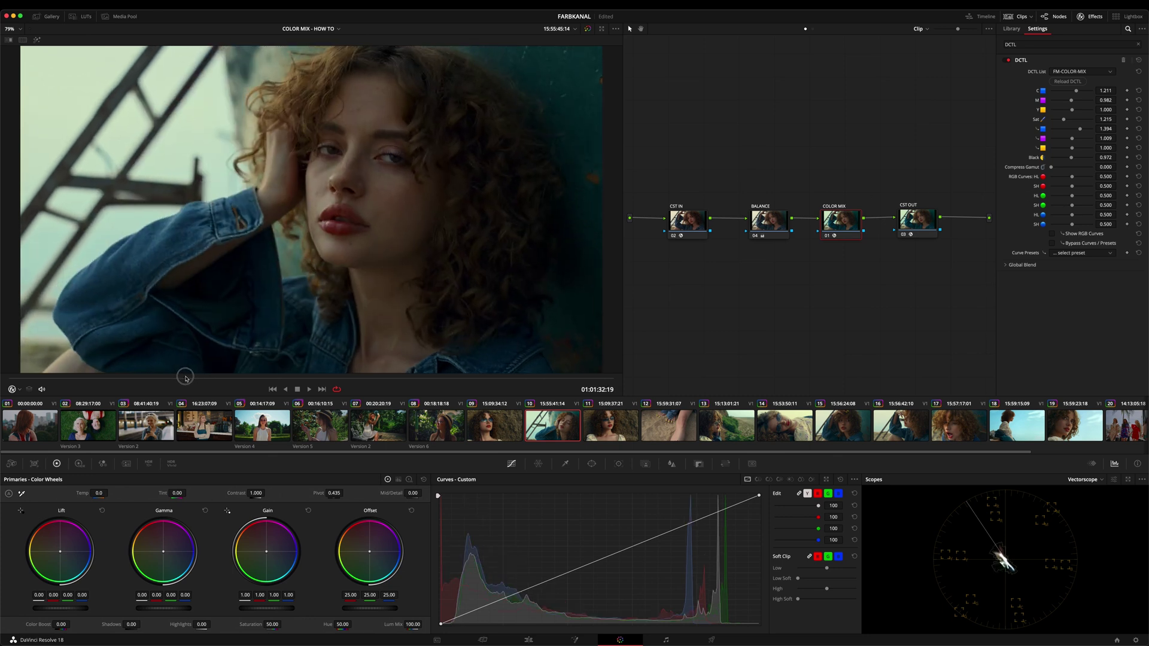
pyautogui.moveTo(1070, 157); pyautogui.dragTo(1071, 158)
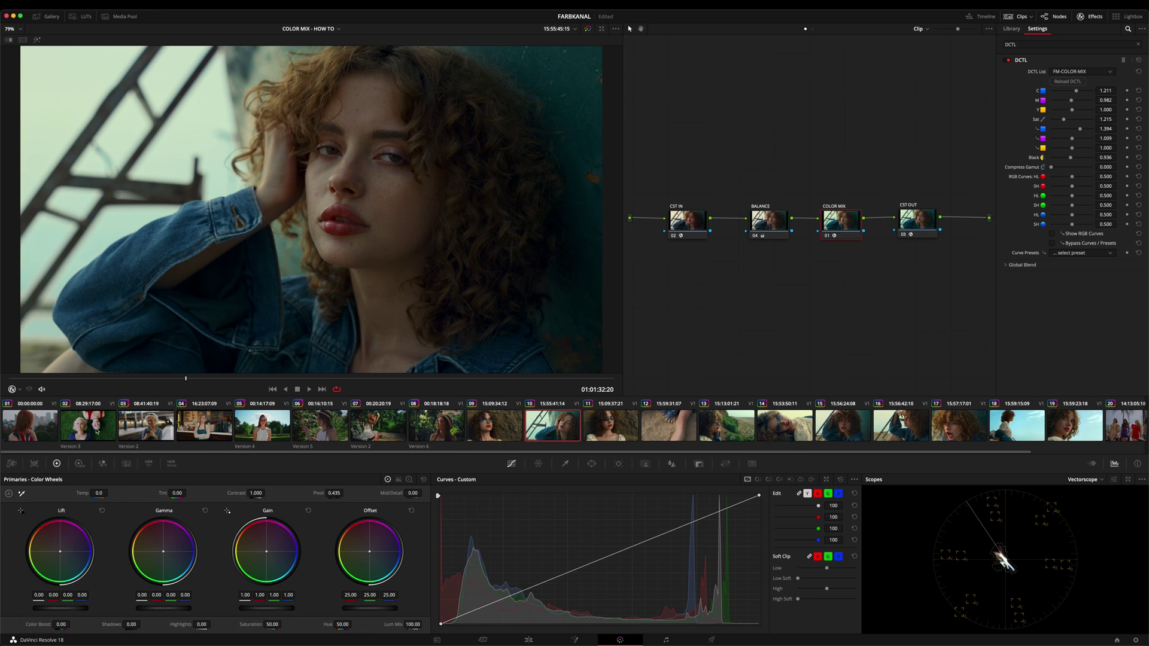
pyautogui.click(68, 378)
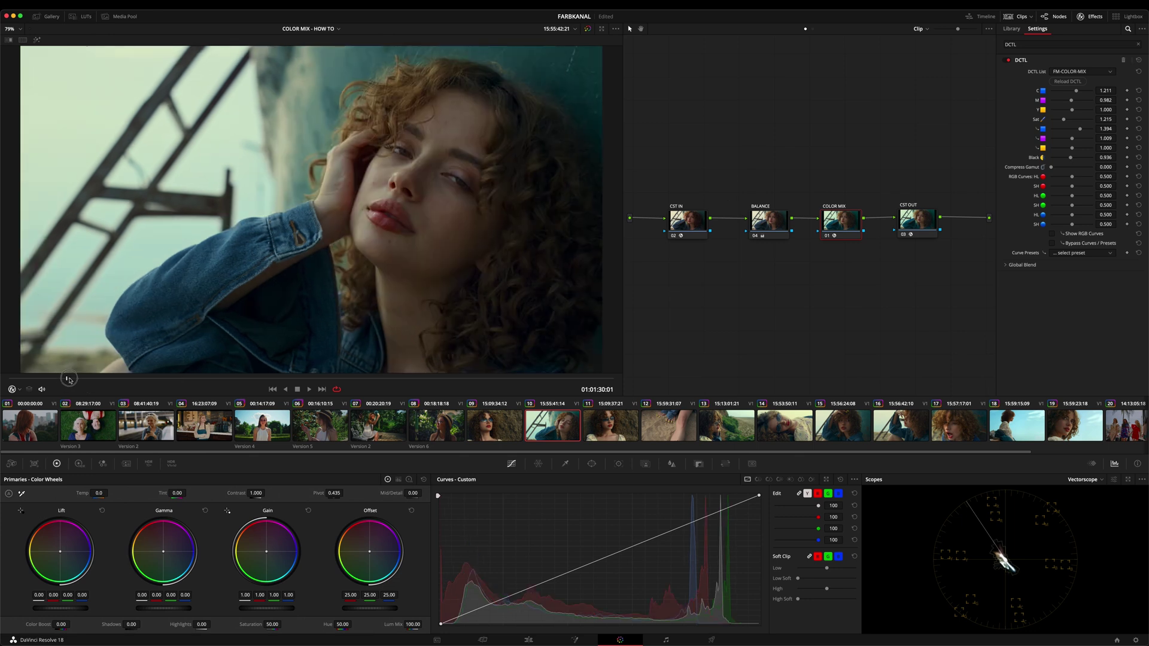
# On the two-women-in-grass clip 02, try Compress Gamut at zero, then a small amount.
pyautogui.click(99, 431)
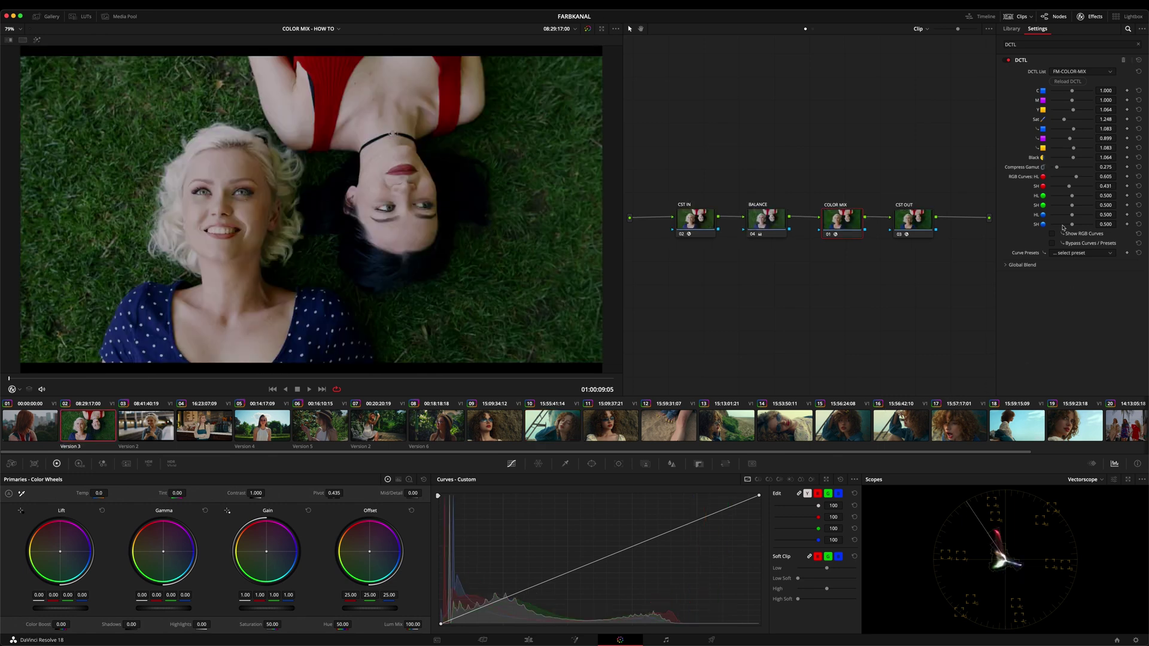
pyautogui.moveTo(1057, 167); pyautogui.dragTo(1052, 168)
pyautogui.moveTo(1009, 541)
pyautogui.mouseDown()
pyautogui.moveTo(971, 535)
pyautogui.moveTo(1012, 542)
pyautogui.mouseUp()
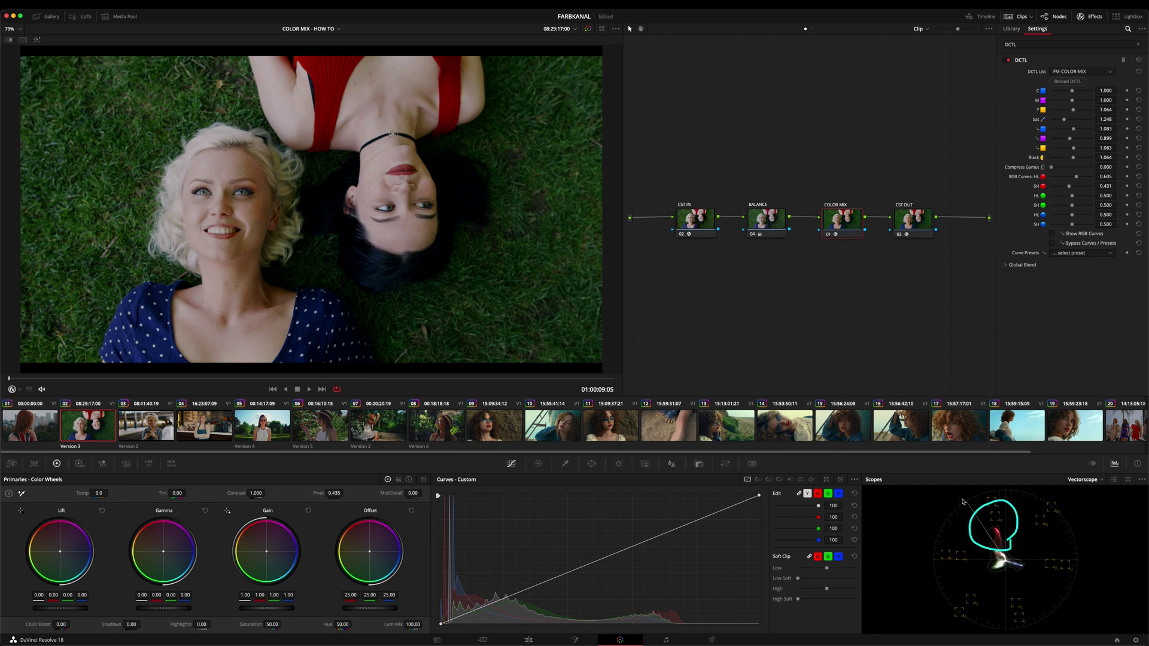
pyautogui.moveTo(113, 380); pyautogui.dragTo(208, 384)
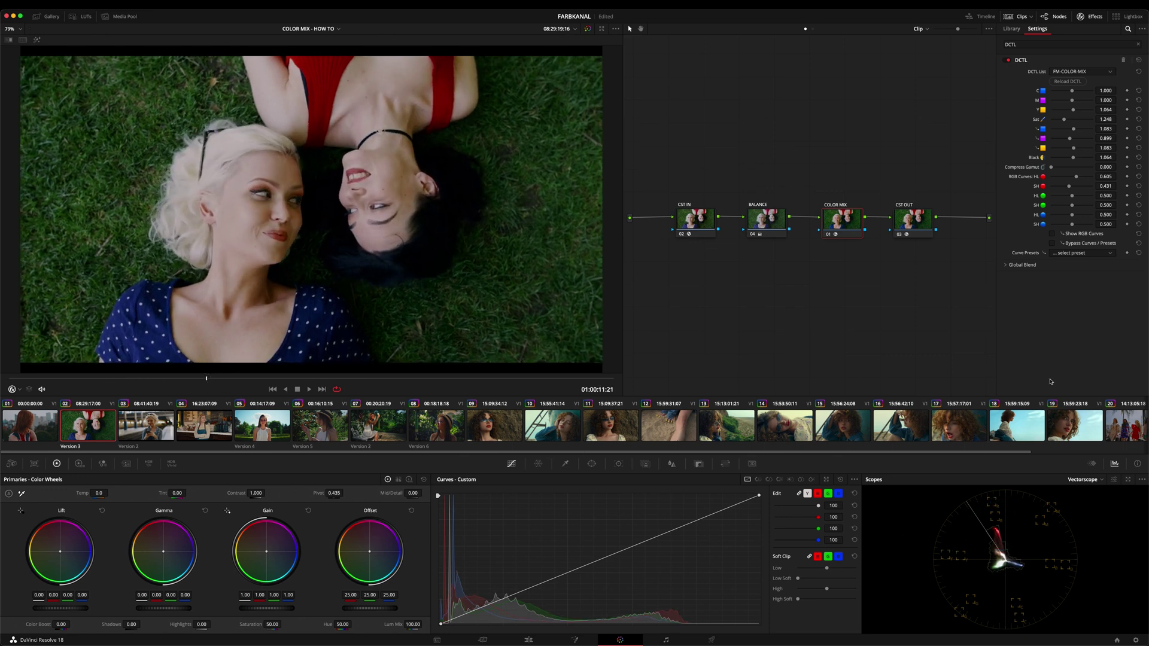
pyautogui.moveTo(1052, 168); pyautogui.dragTo(1052, 169)
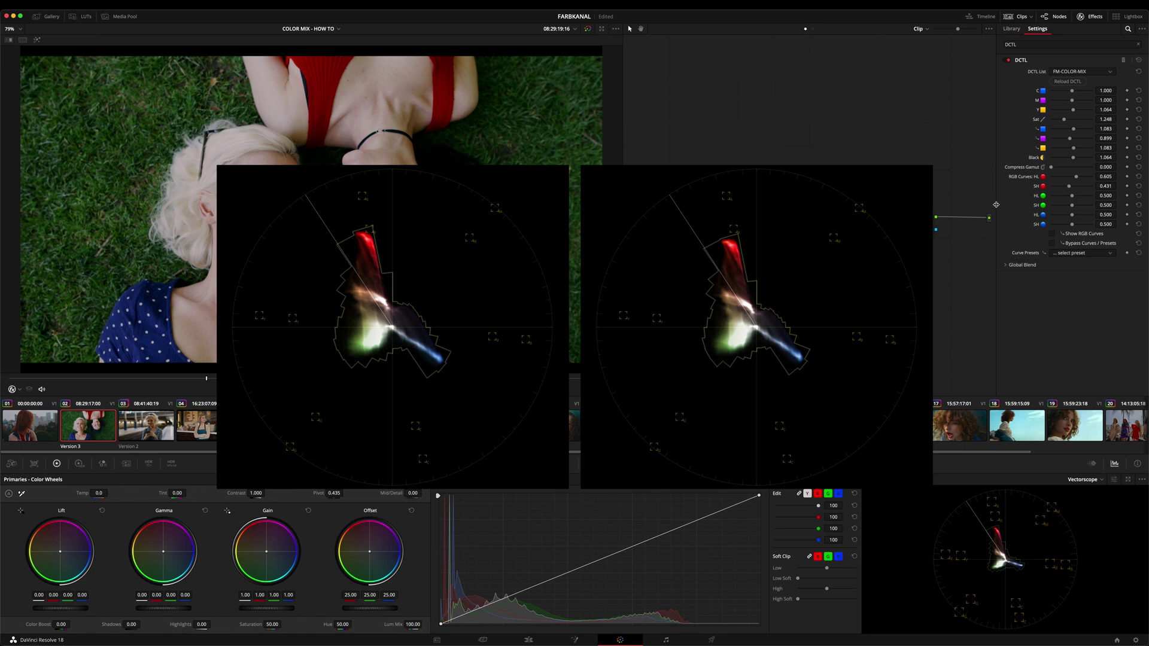
# Lower Sat to 1.228, compare a strong Compress Gamut, reset it, then settle on a small amount.
pyautogui.moveTo(1104, 119); pyautogui.dragTo(1101, 119)
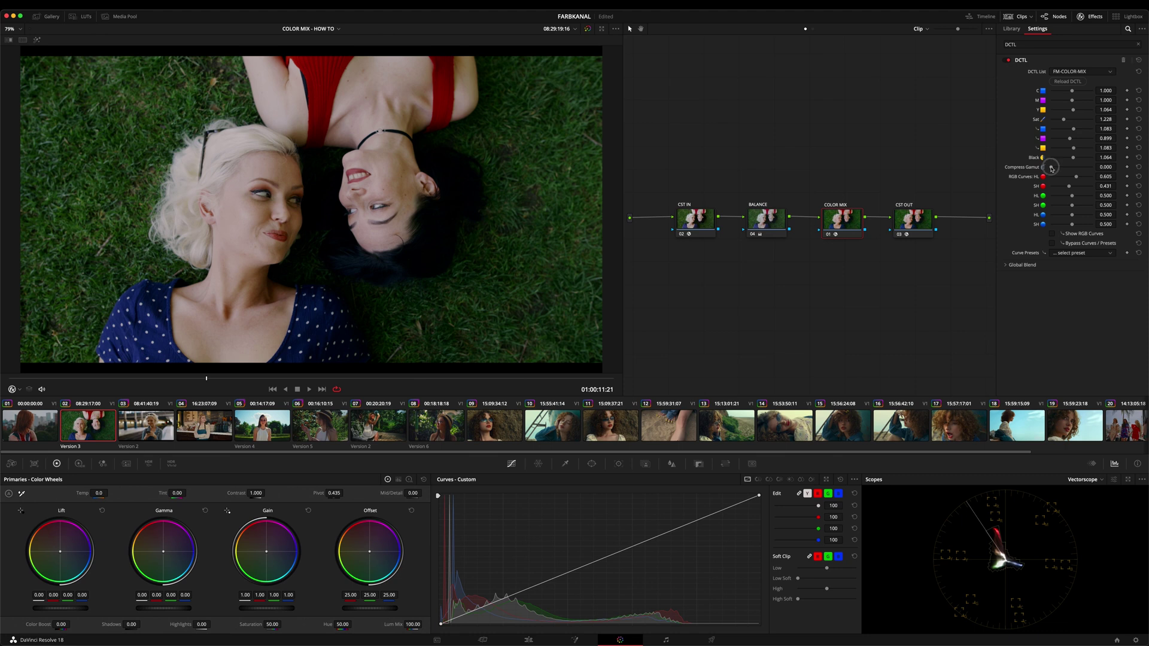
pyautogui.moveTo(1051, 167); pyautogui.dragTo(1065, 171)
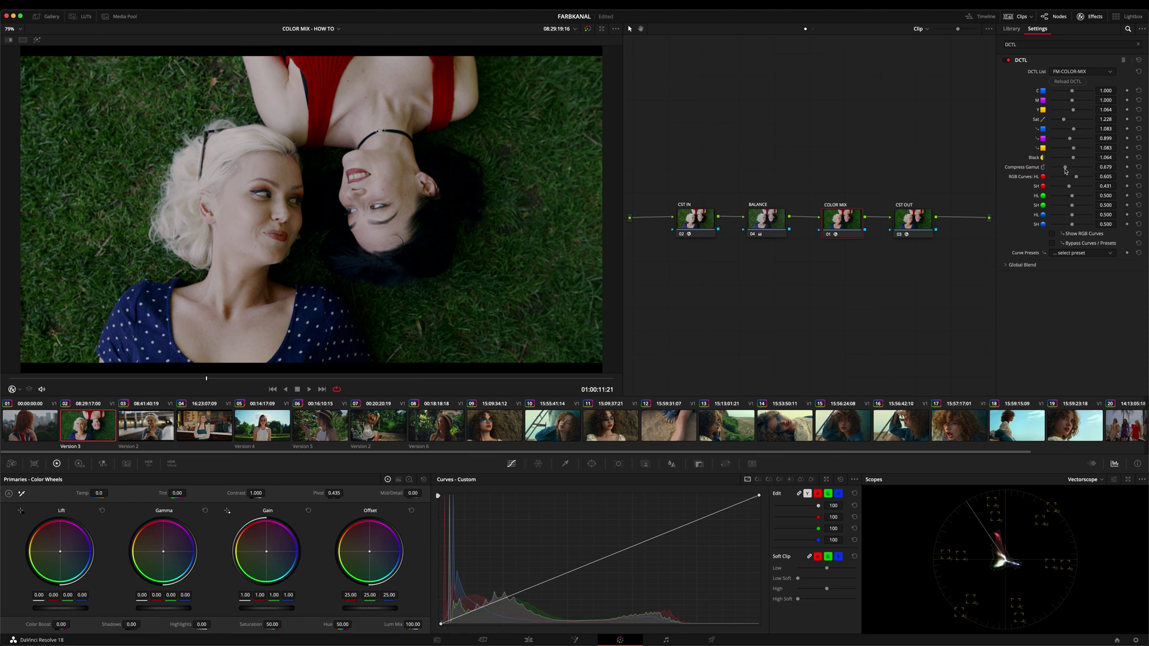
pyautogui.doubleClick(1027, 170)
pyautogui.moveTo(1010, 543)
pyautogui.mouseDown()
pyautogui.moveTo(996, 519)
pyautogui.moveTo(980, 537)
pyautogui.moveTo(1009, 539)
pyautogui.mouseUp()
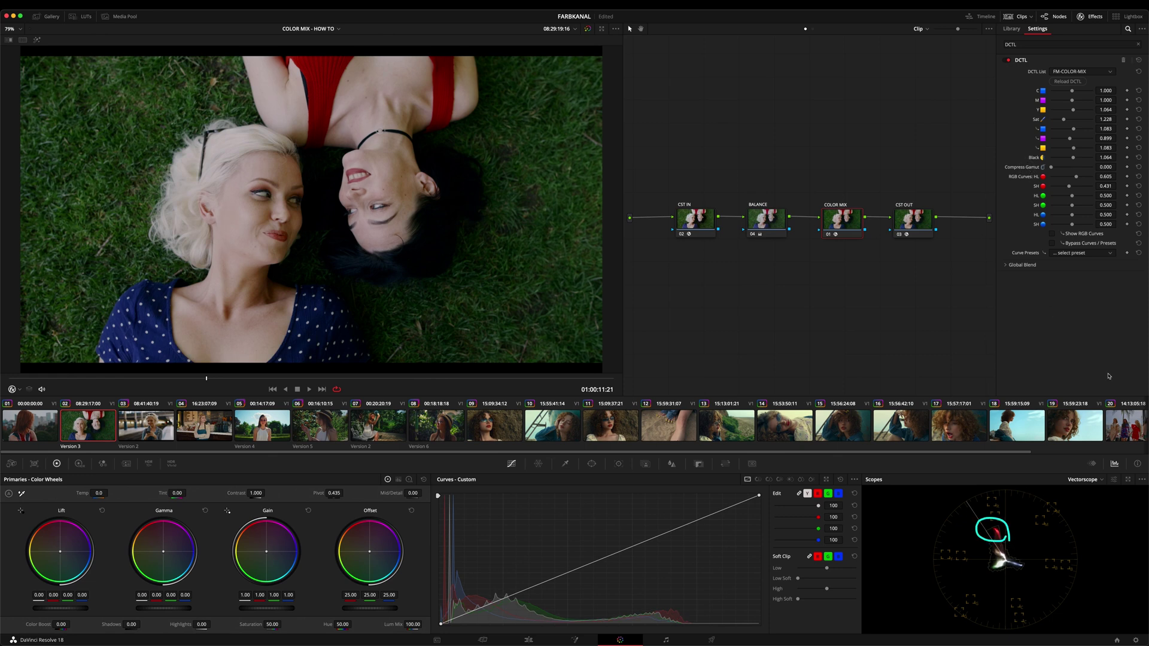
pyautogui.moveTo(1052, 167); pyautogui.dragTo(1059, 171)
# Give sunglasses clip 09 the grade from denim-jacket clip 10.
pyautogui.click(485, 426)
pyautogui.click(615, 431)
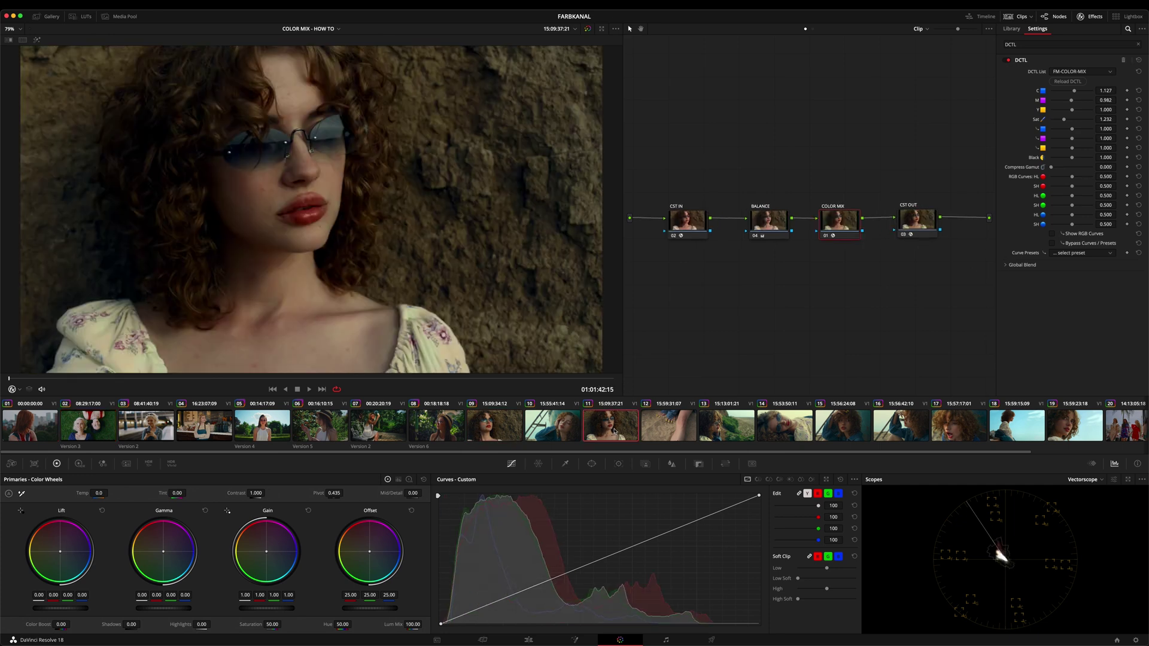
pyautogui.press('Up')
pyautogui.press('Up')
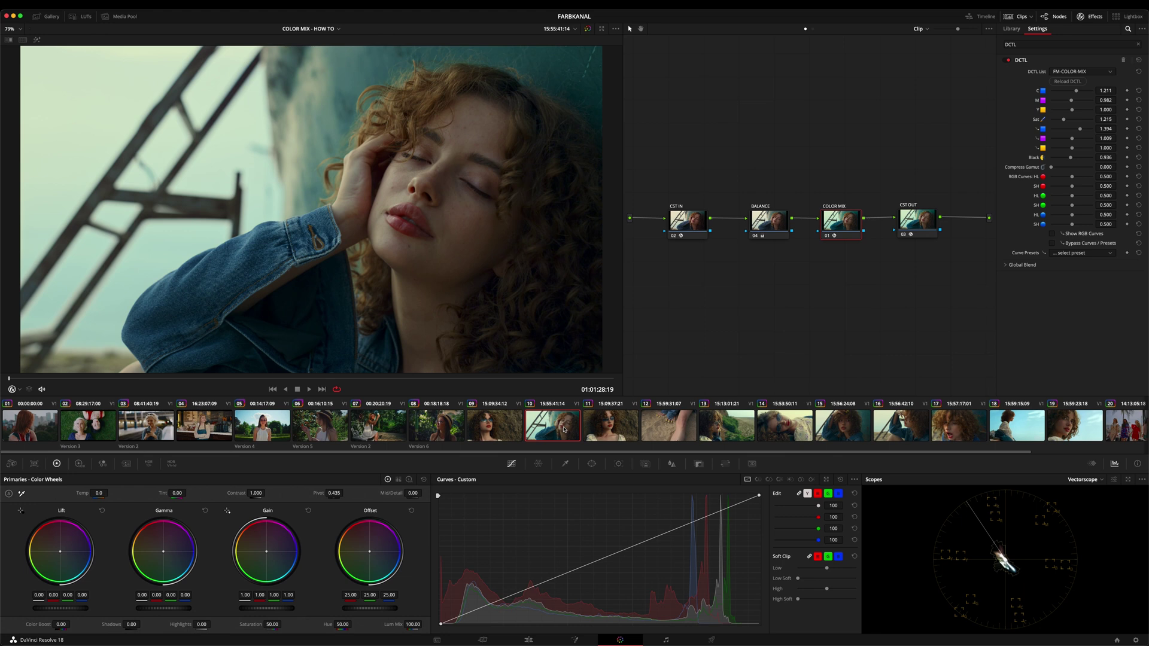
pyautogui.rightClick(564, 430)
pyautogui.click(622, 315)
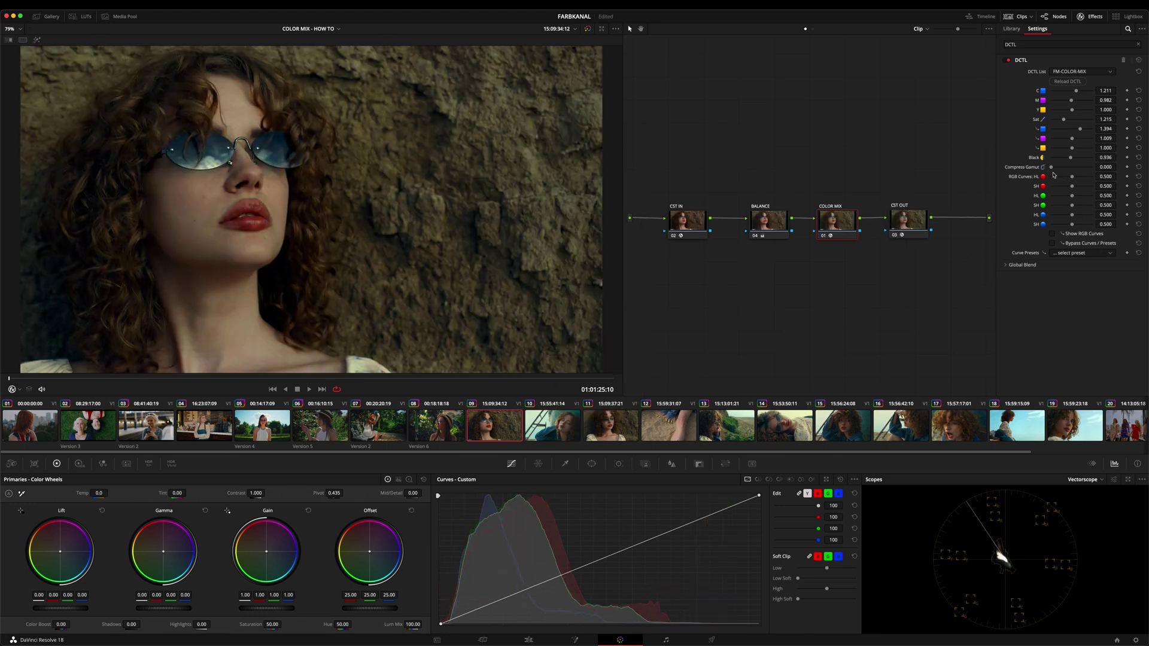
# Compare the grade, then lift red HL to 0.550 and green HL to 0.534.
pyautogui.moveTo(1053, 173)
pyautogui.mouseDown()
pyautogui.moveTo(991, 173)
pyautogui.moveTo(1007, 242)
pyautogui.moveTo(1043, 237)
pyautogui.mouseUp()
pyautogui.moveTo(1028, 182); pyautogui.dragTo(1042, 192)
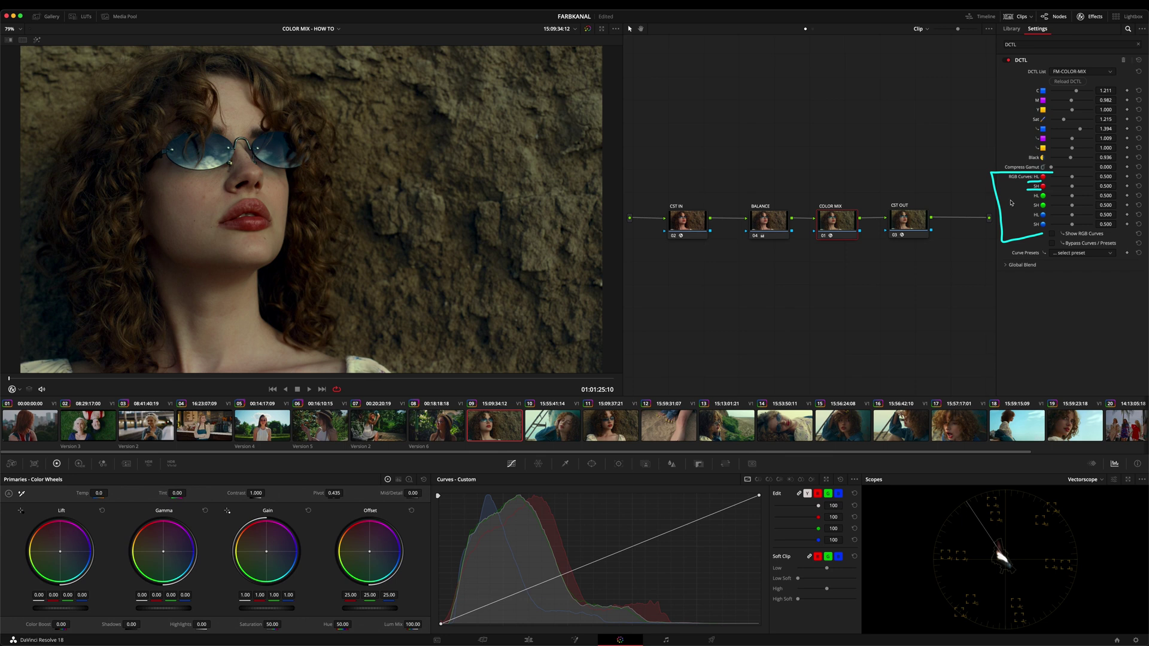
pyautogui.moveTo(128, 378); pyautogui.dragTo(277, 387)
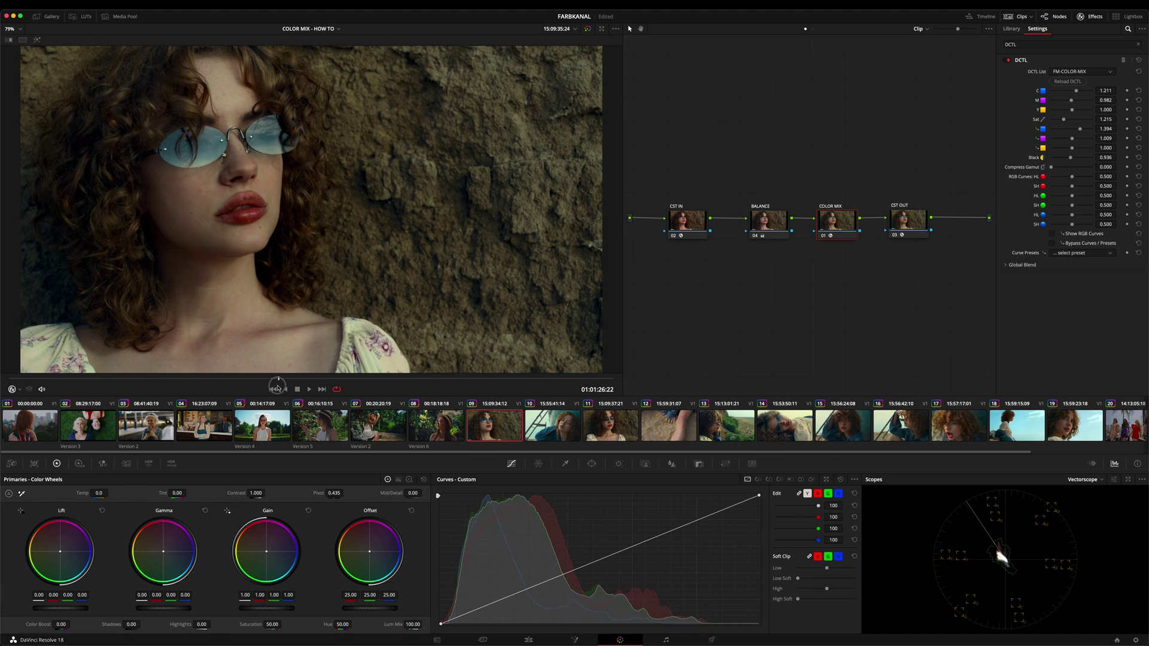
pyautogui.hotkey('ctrl', 'd')
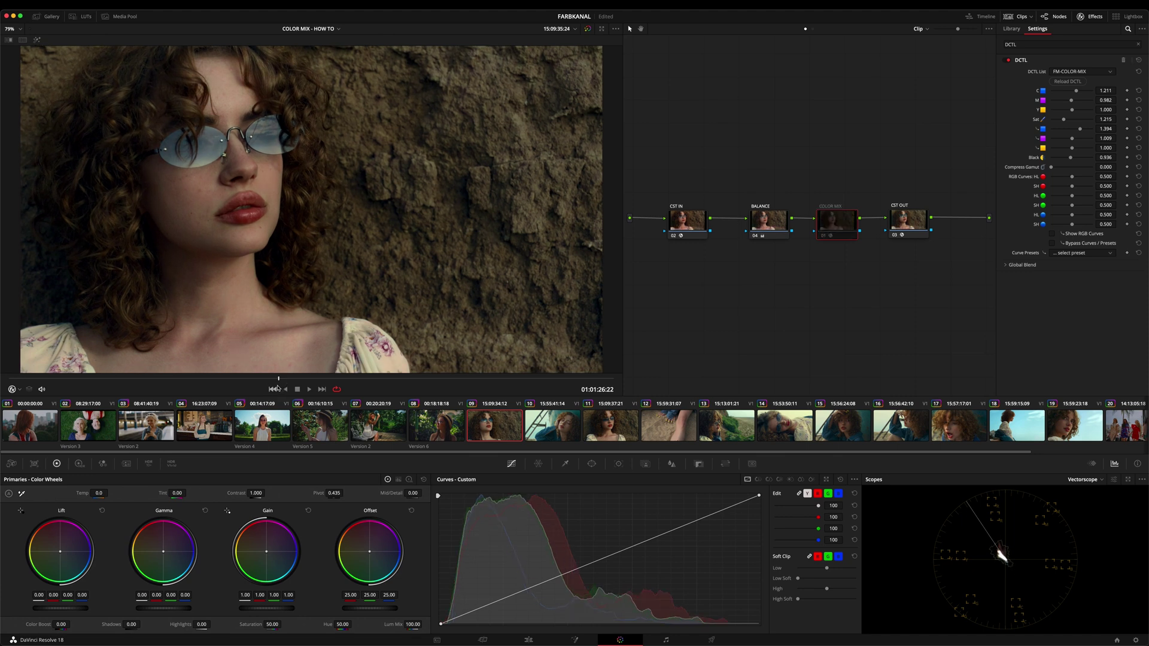
pyautogui.hotkey('ctrl', 'd')
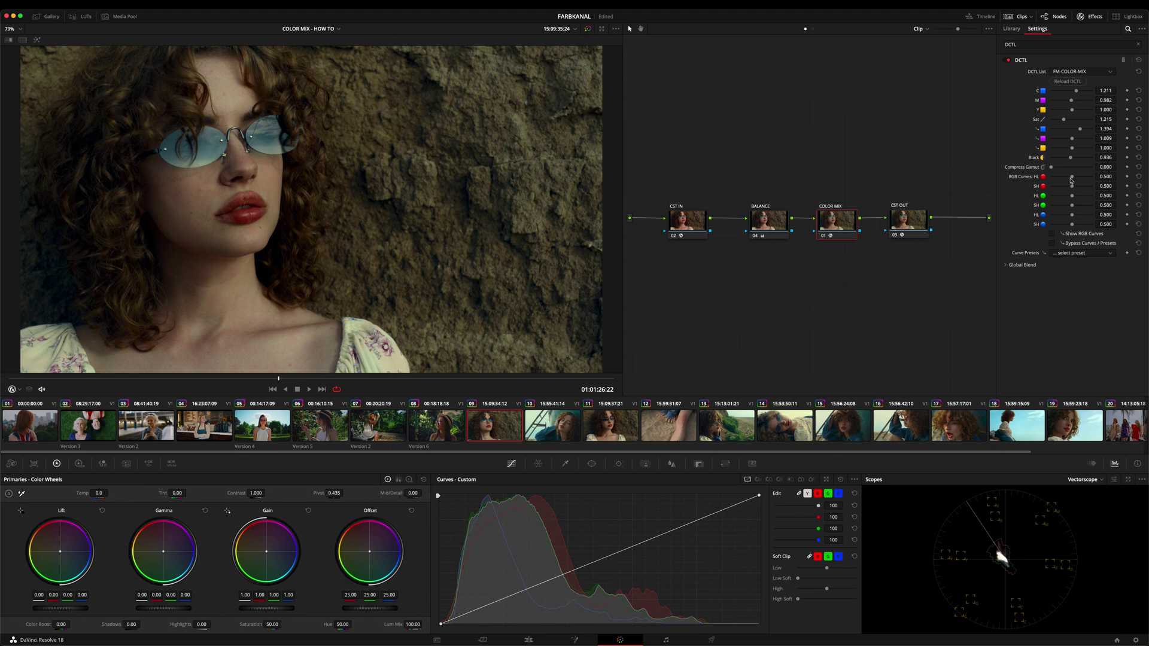
pyautogui.moveTo(1070, 181); pyautogui.dragTo(1070, 189)
pyautogui.moveTo(1098, 195)
pyautogui.mouseDown()
pyautogui.moveTo(1128, 200)
pyautogui.moveTo(1104, 196)
pyautogui.moveTo(1095, 207)
pyautogui.moveTo(1106, 209)
pyautogui.mouseUp()
pyautogui.hotkey('ctrl', 'd')
pyautogui.hotkey('ctrl', 'd')
pyautogui.hotkey('ctrl', 'd')
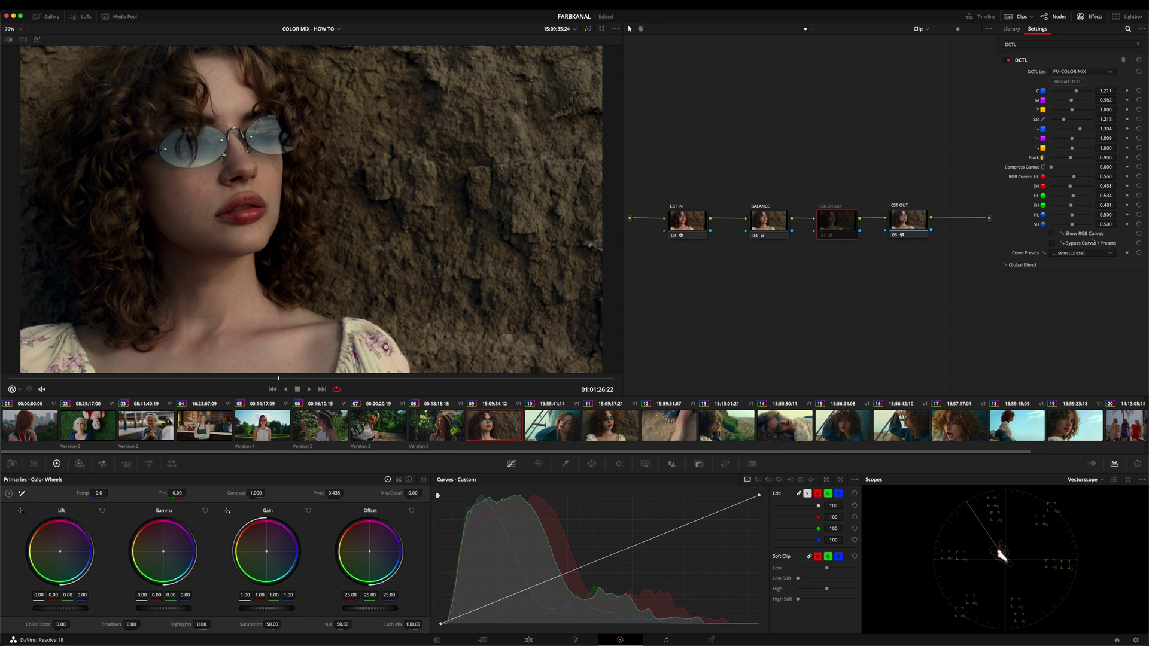
# Re-enable COLOR MIX, lift red highlights, compare on/off, and settle red shadows at 0.468.
pyautogui.hotkey('ctrl', 'd')
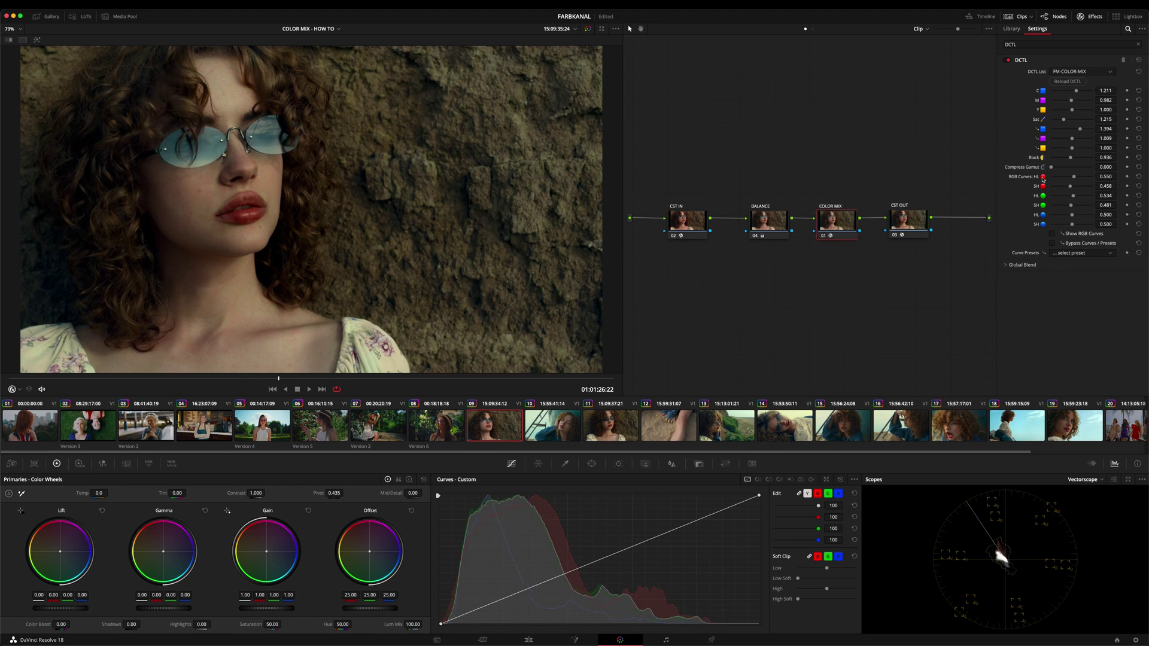
pyautogui.moveTo(1075, 178); pyautogui.dragTo(1073, 190)
pyautogui.moveTo(1073, 190); pyautogui.dragTo(1073, 190)
pyautogui.hotkey('ctrl', 'd')
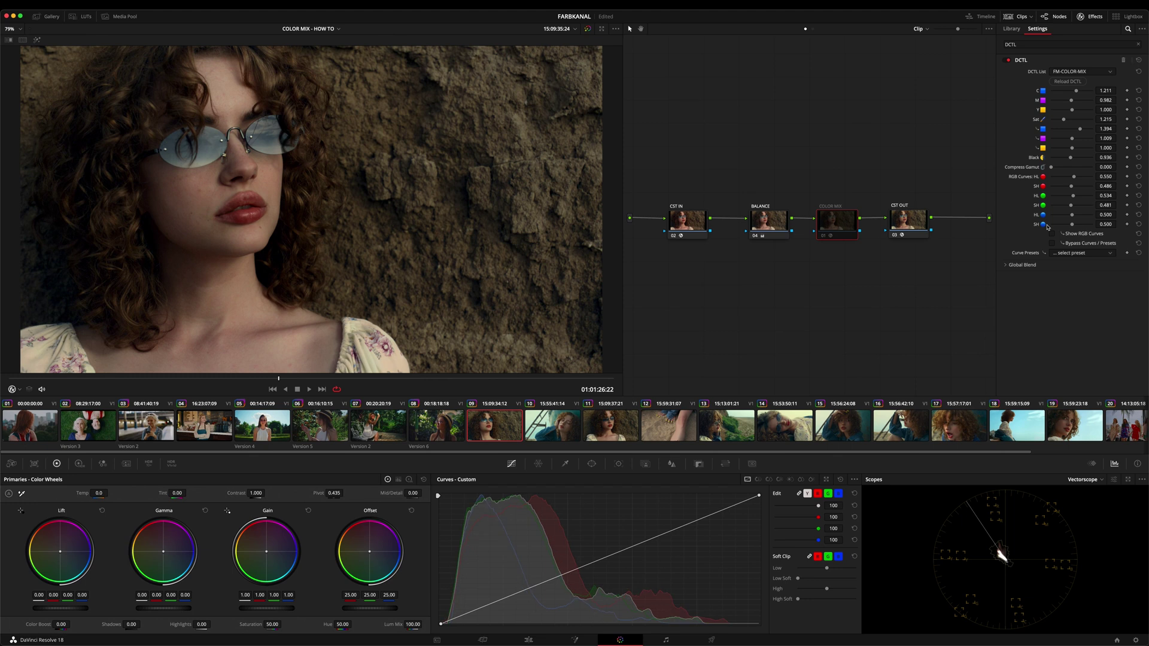
pyautogui.hotkey('ctrl', 'd')
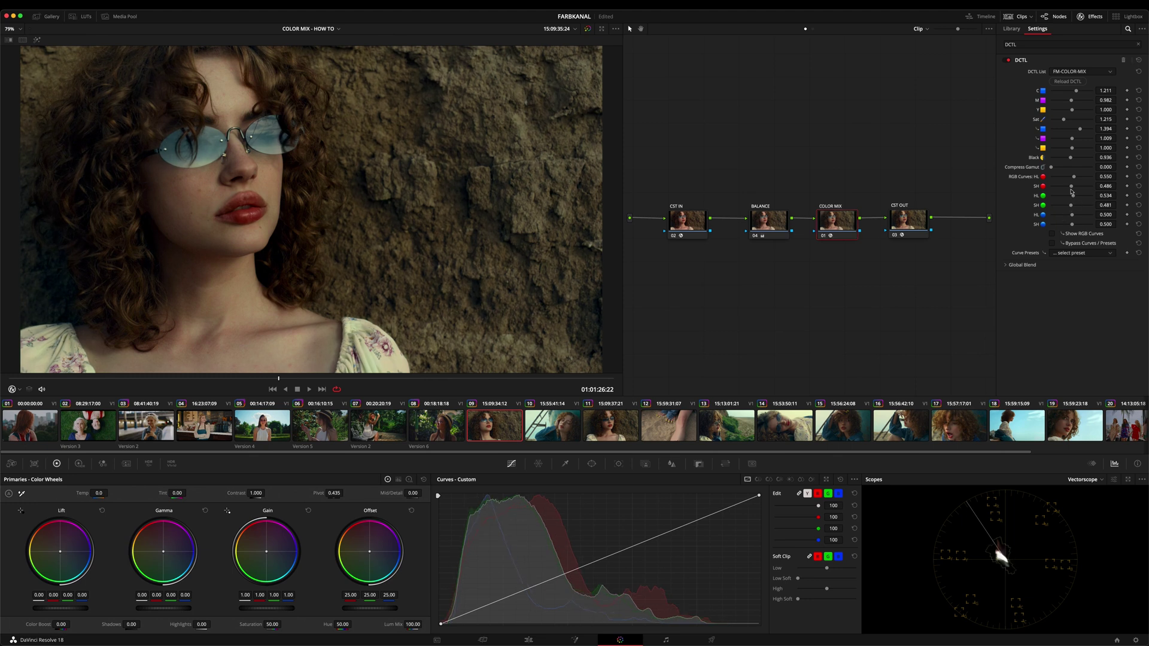
pyautogui.moveTo(1071, 188); pyautogui.dragTo(1070, 189)
# Turn on the RGB curves overlay and raise green highlights from 0.534 to 0.541.
pyautogui.click(1053, 234)
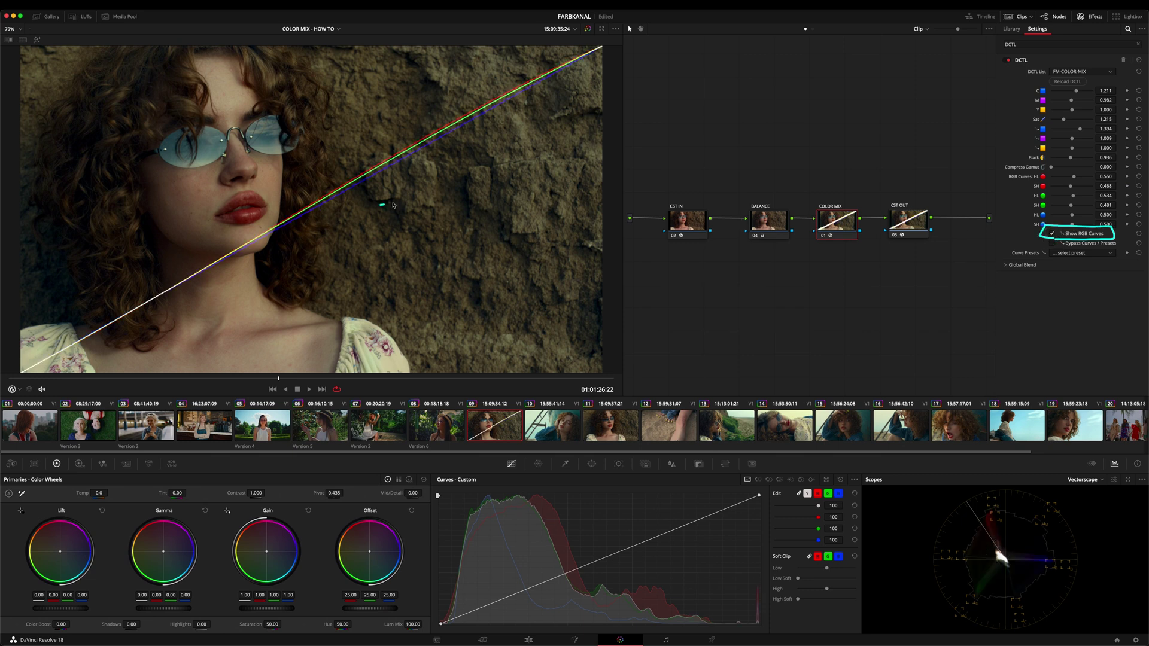
pyautogui.moveTo(393, 205)
pyautogui.mouseDown()
pyautogui.moveTo(255, 184)
pyautogui.moveTo(352, 282)
pyautogui.mouseUp()
pyautogui.moveTo(1072, 197); pyautogui.dragTo(1075, 202)
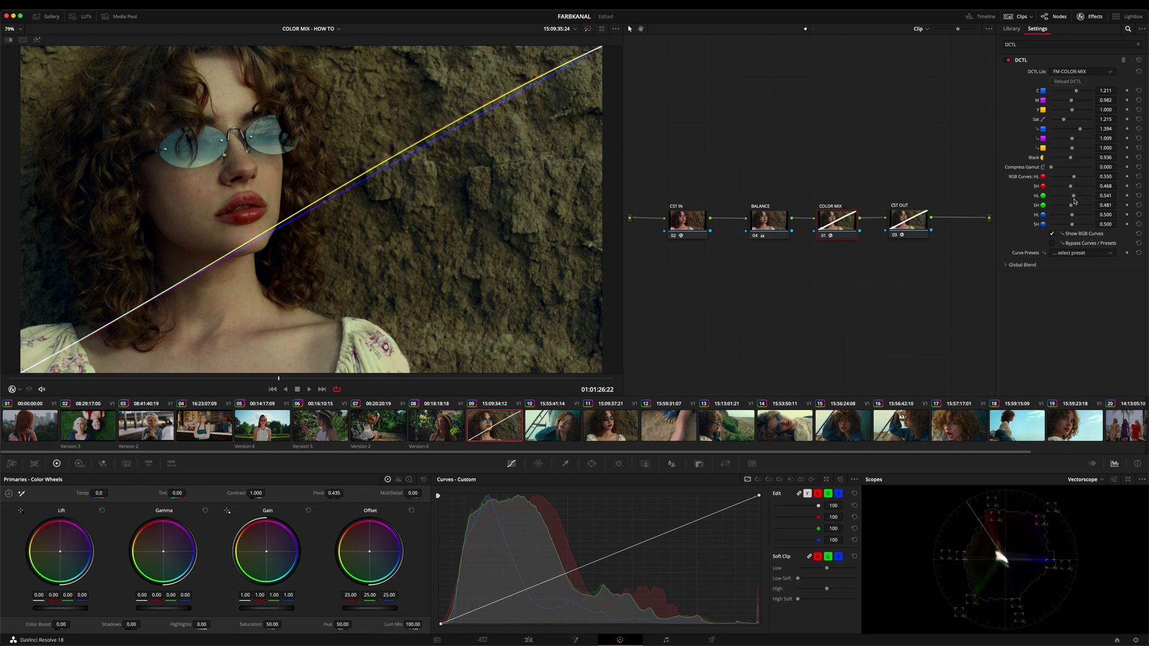
# Compare the portrait with curves bypassed and restored, keep curves active, and raise Sat to 1.223.
pyautogui.click(1054, 244)
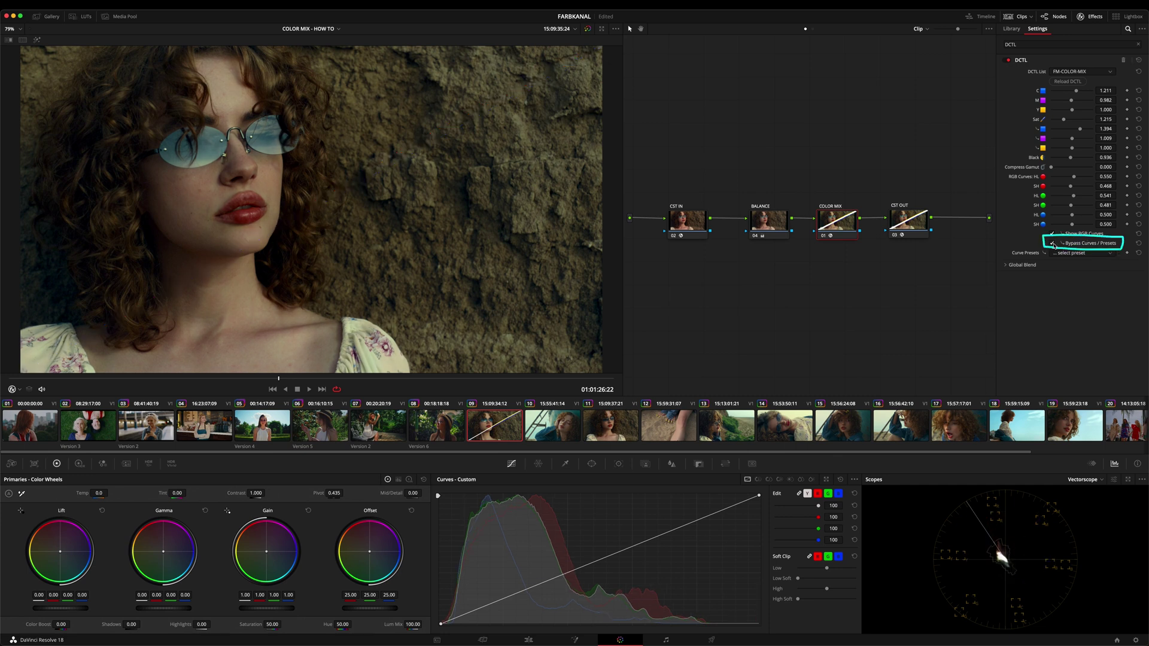
pyautogui.click(1054, 245)
pyautogui.click(1054, 244)
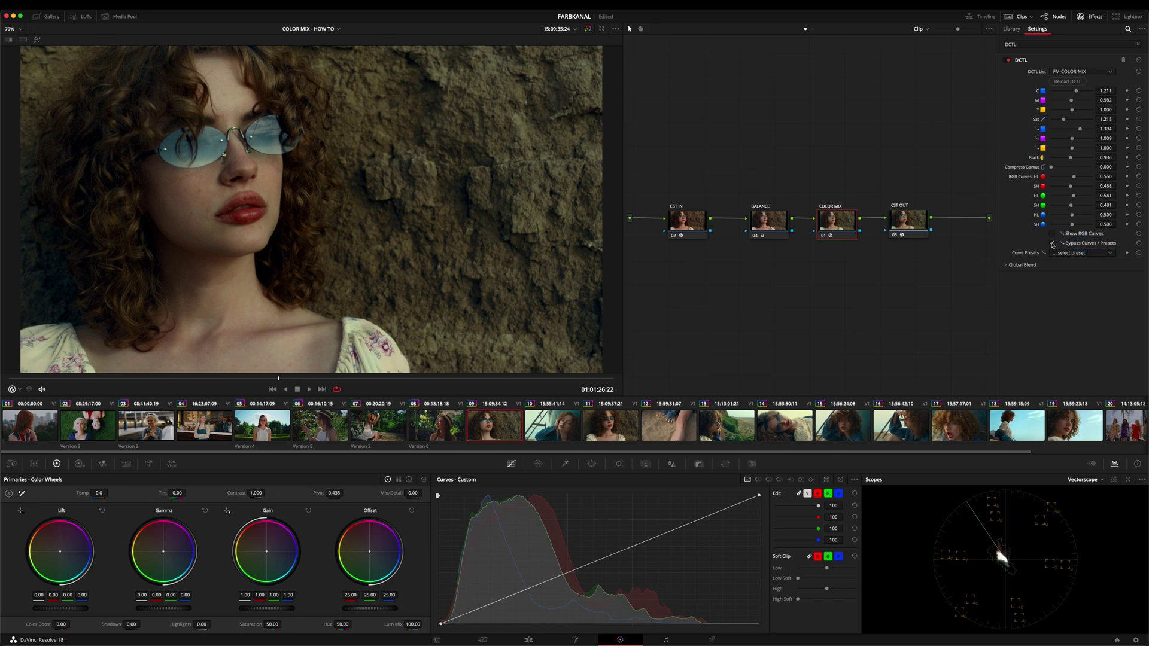
pyautogui.click(1052, 244)
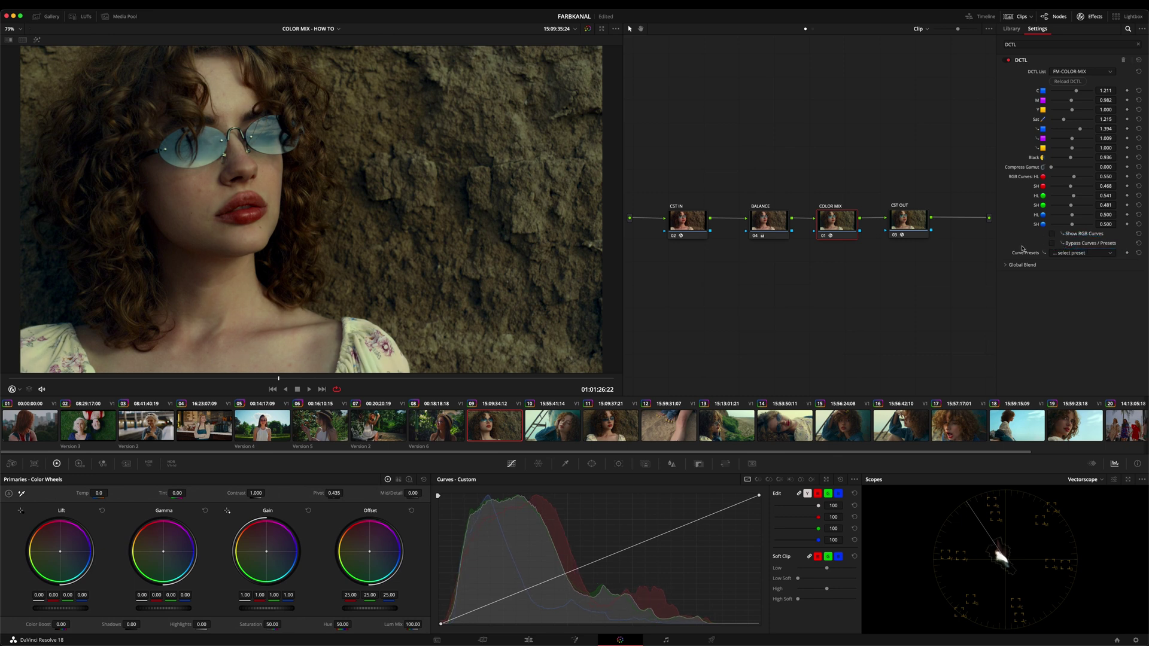
pyautogui.click(1052, 234)
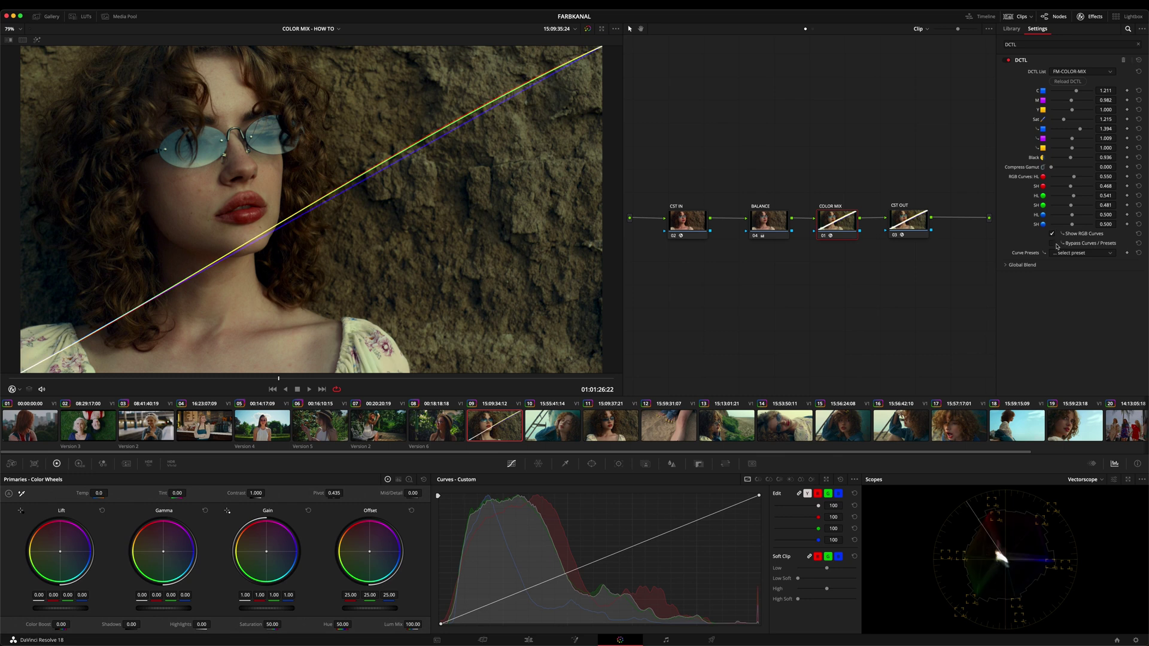
pyautogui.click(1053, 244)
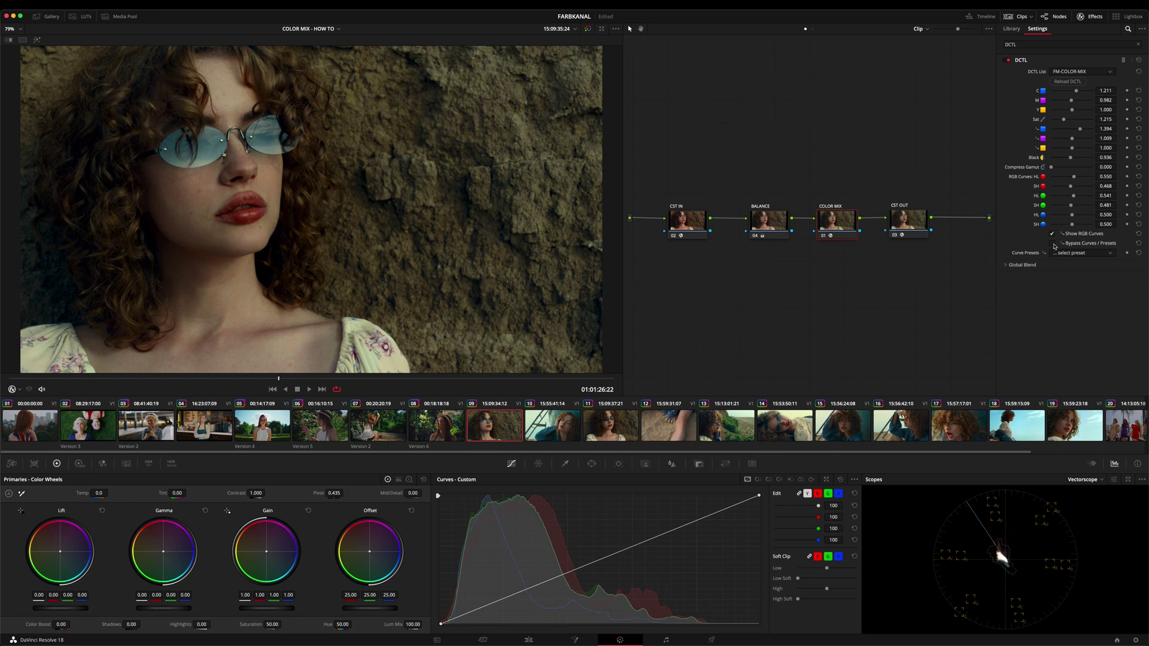
pyautogui.click(1053, 244)
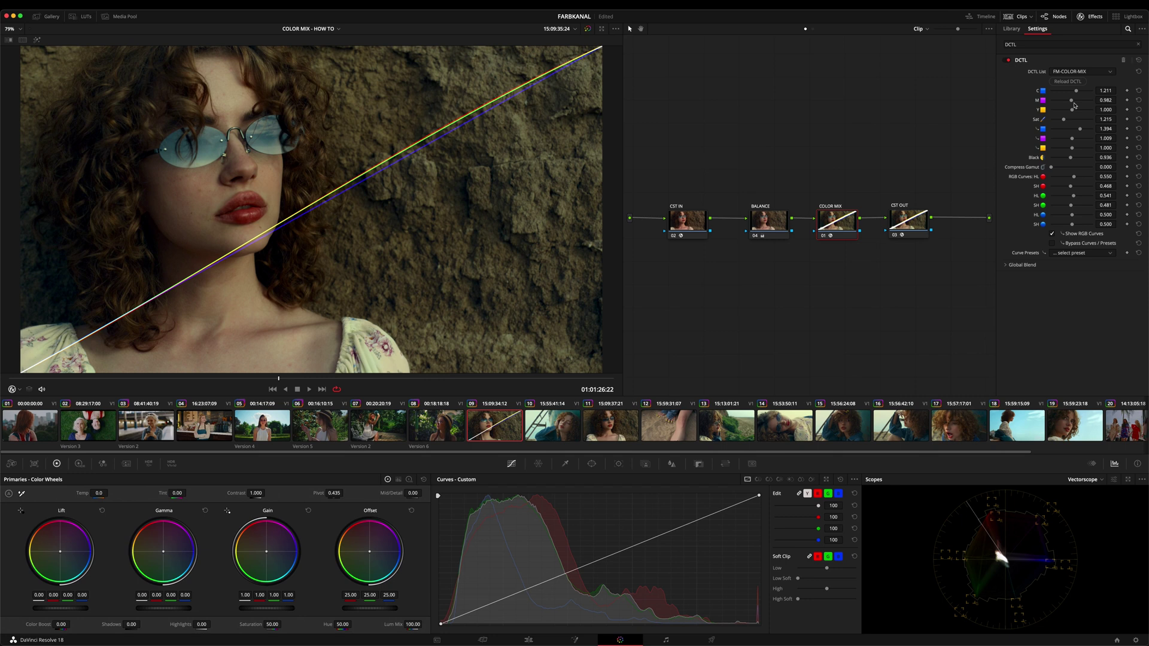
pyautogui.moveTo(1103, 119); pyautogui.dragTo(1105, 120)
pyautogui.click(1052, 235)
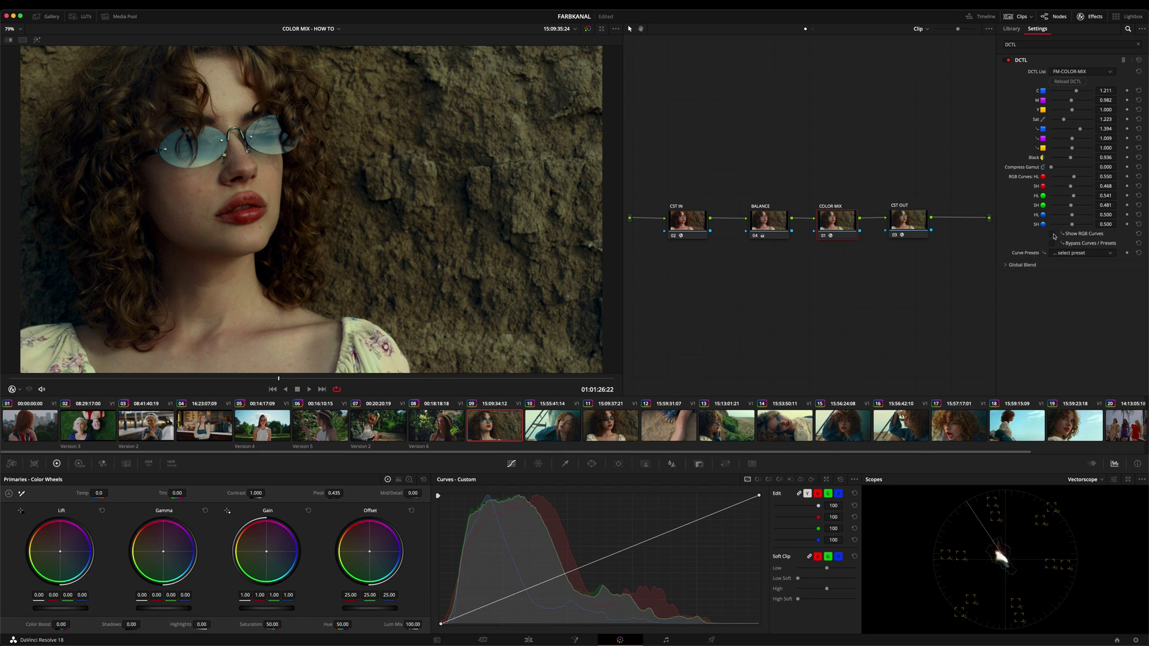
pyautogui.moveTo(1010, 263)
pyautogui.mouseDown()
pyautogui.moveTo(1042, 260)
pyautogui.moveTo(1043, 250)
pyautogui.moveTo(995, 242)
pyautogui.moveTo(1021, 263)
pyautogui.mouseUp()
pyautogui.click(825, 428)
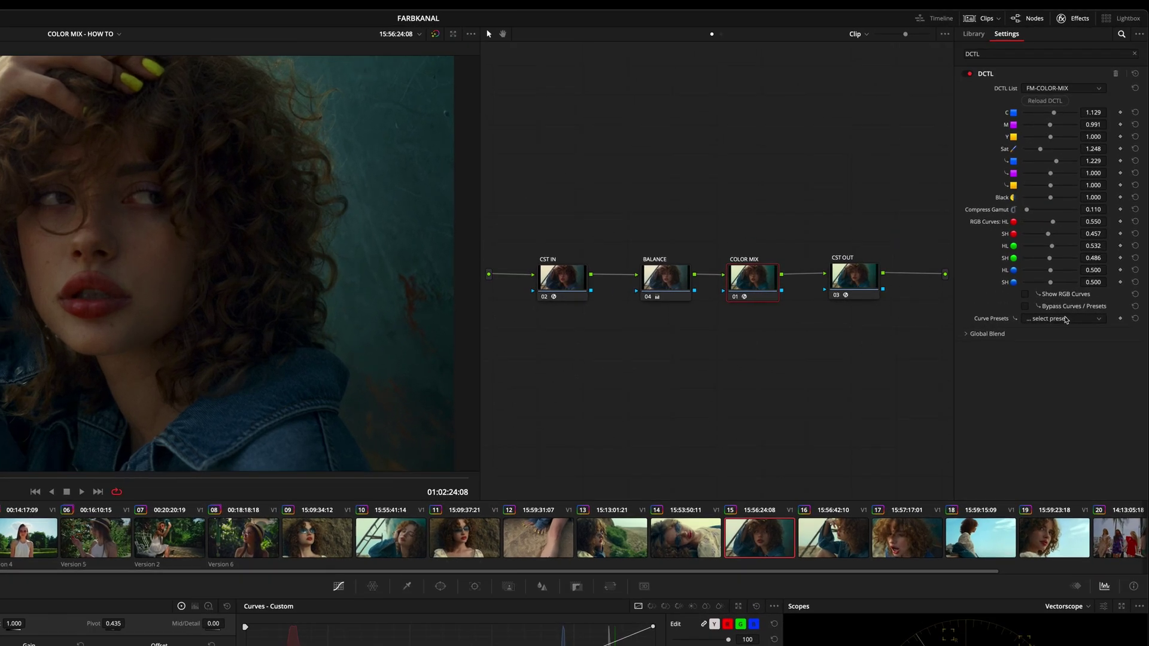
pyautogui.click(1066, 319)
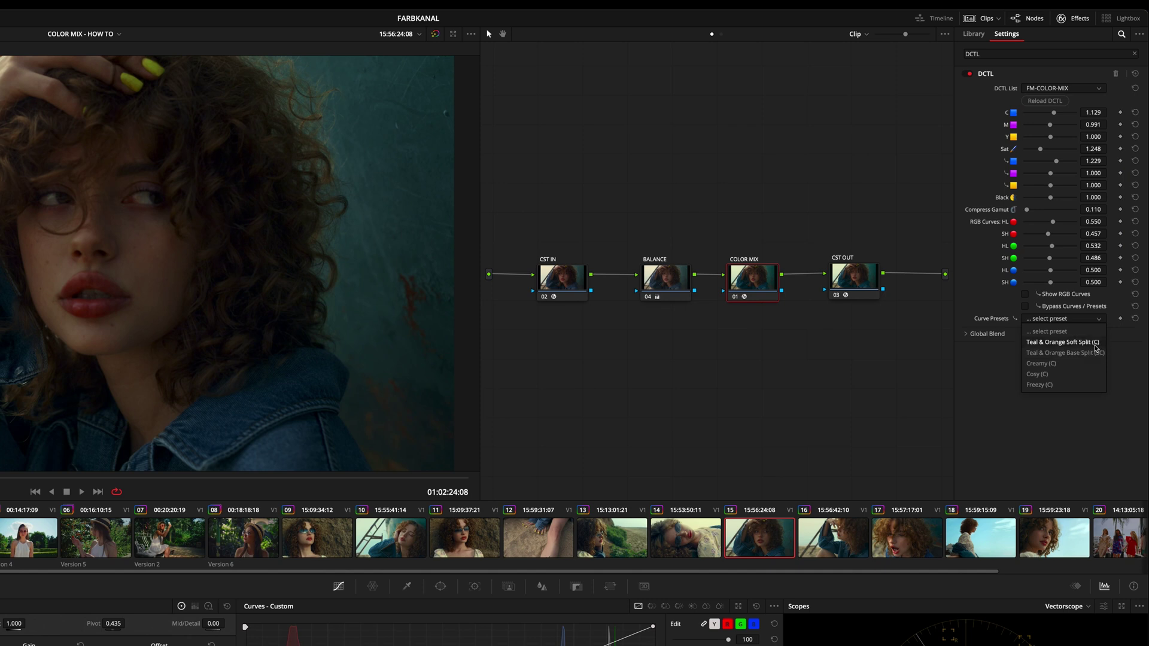
pyautogui.click(1124, 348)
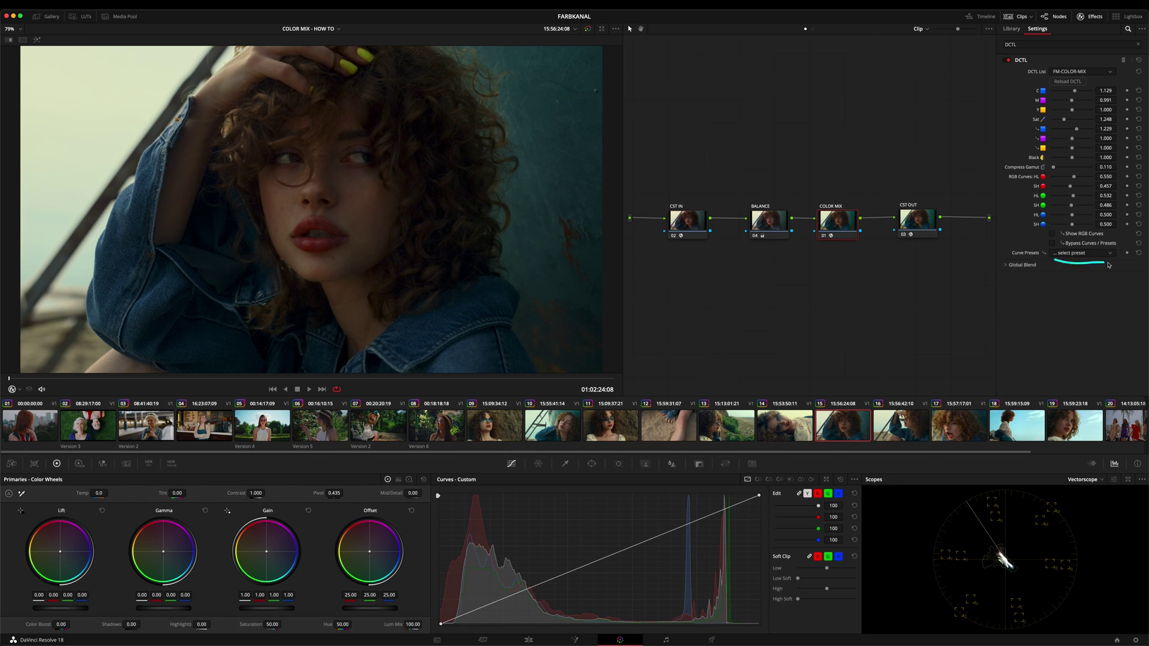
# Apply the Teal & Orange Soft Split (C) preset and pull red highlights down to 0.550.
pyautogui.click(1075, 257)
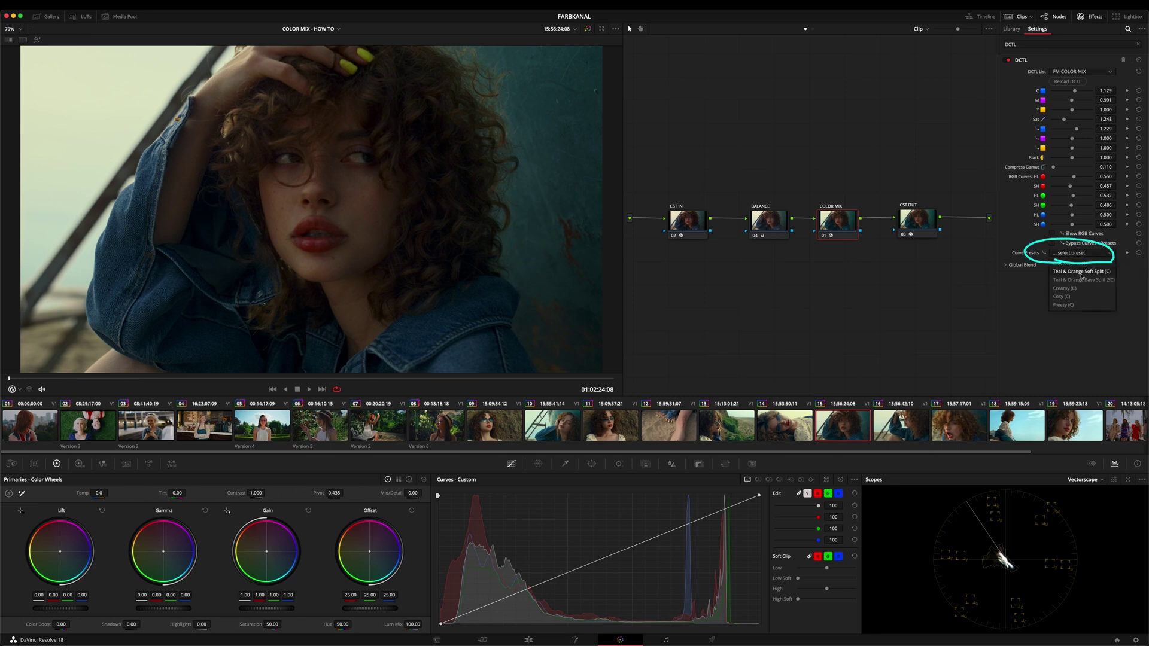
pyautogui.click(1082, 272)
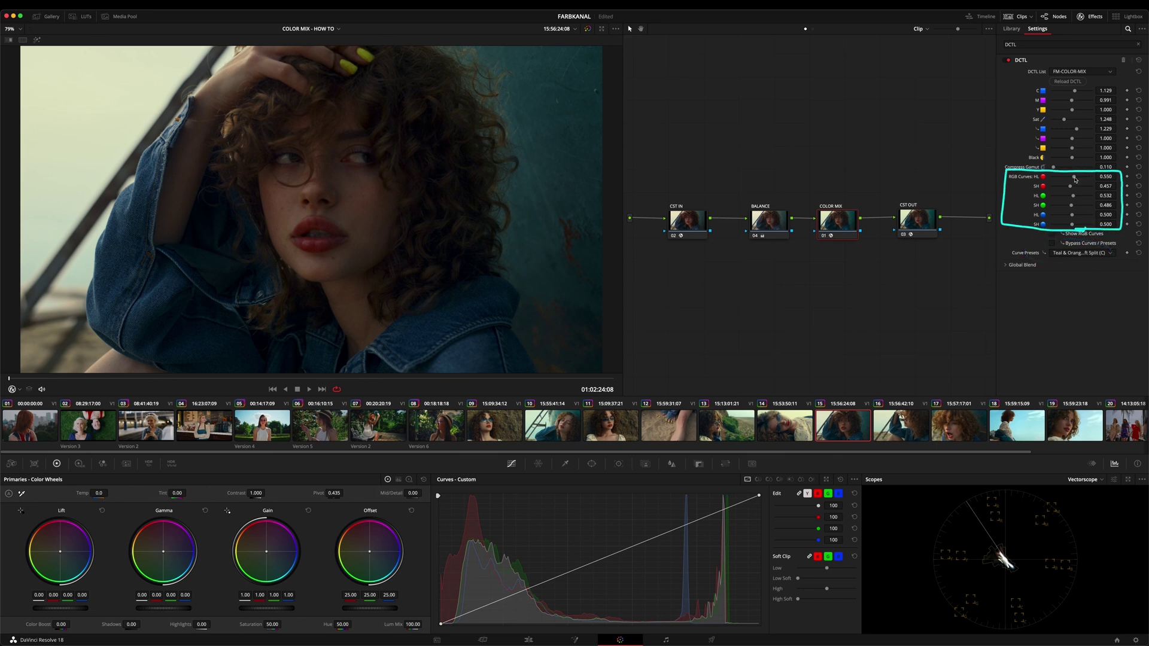
pyautogui.moveTo(1081, 182)
pyautogui.mouseDown()
pyautogui.moveTo(1056, 180)
pyautogui.moveTo(1082, 185)
pyautogui.moveTo(1071, 193)
pyautogui.mouseUp()
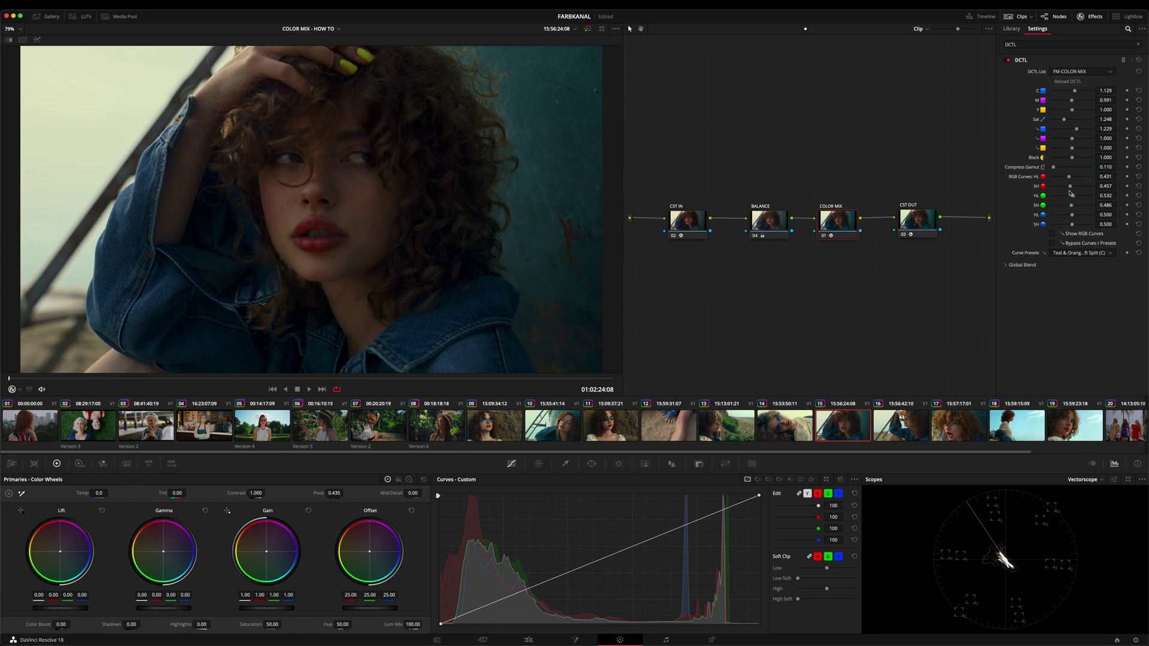
pyautogui.moveTo(133, 379); pyautogui.dragTo(238, 379)
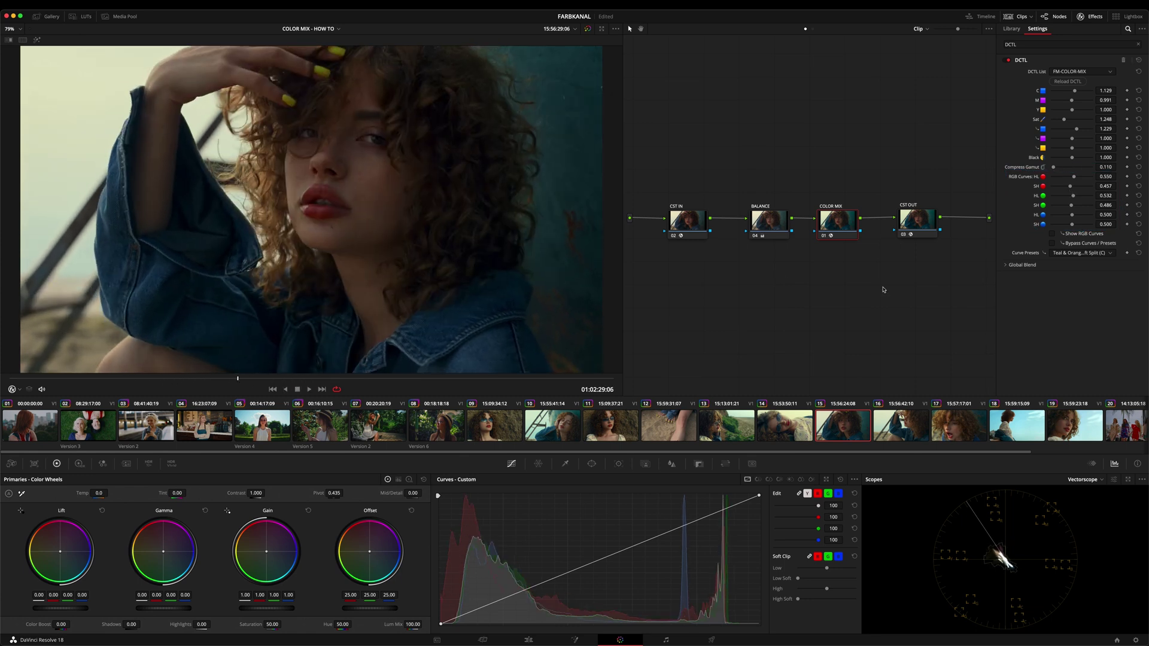
pyautogui.click(1071, 253)
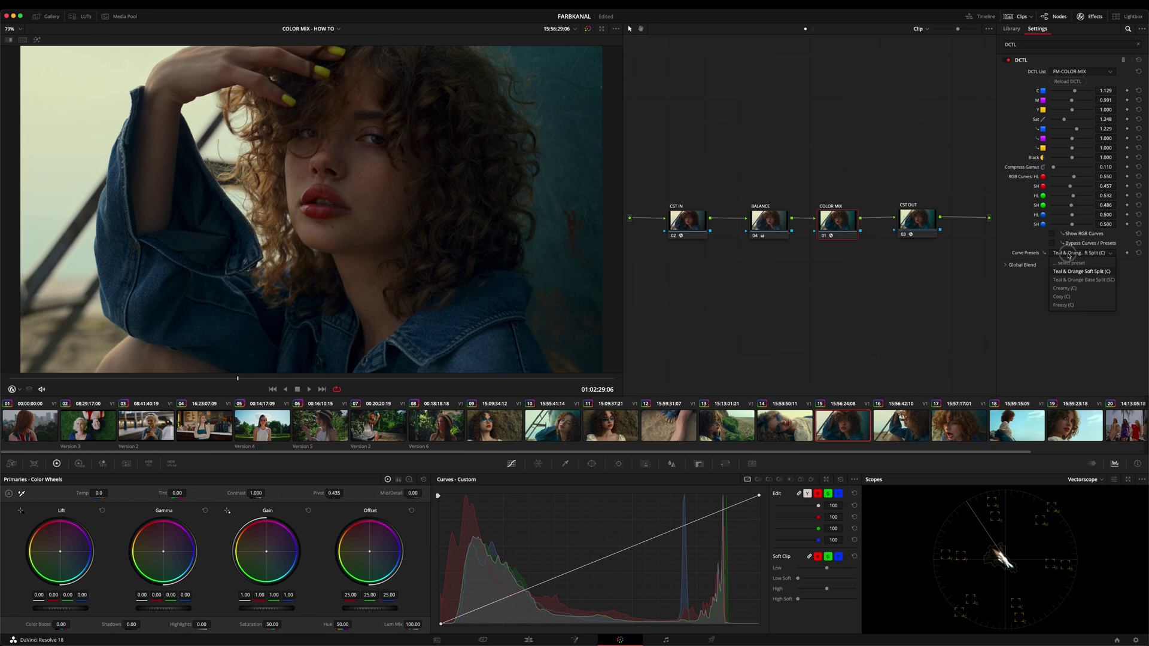
# Switch to Teal & Orange Base Split (SC) and undo the stray saturation change.
pyautogui.click(1102, 281)
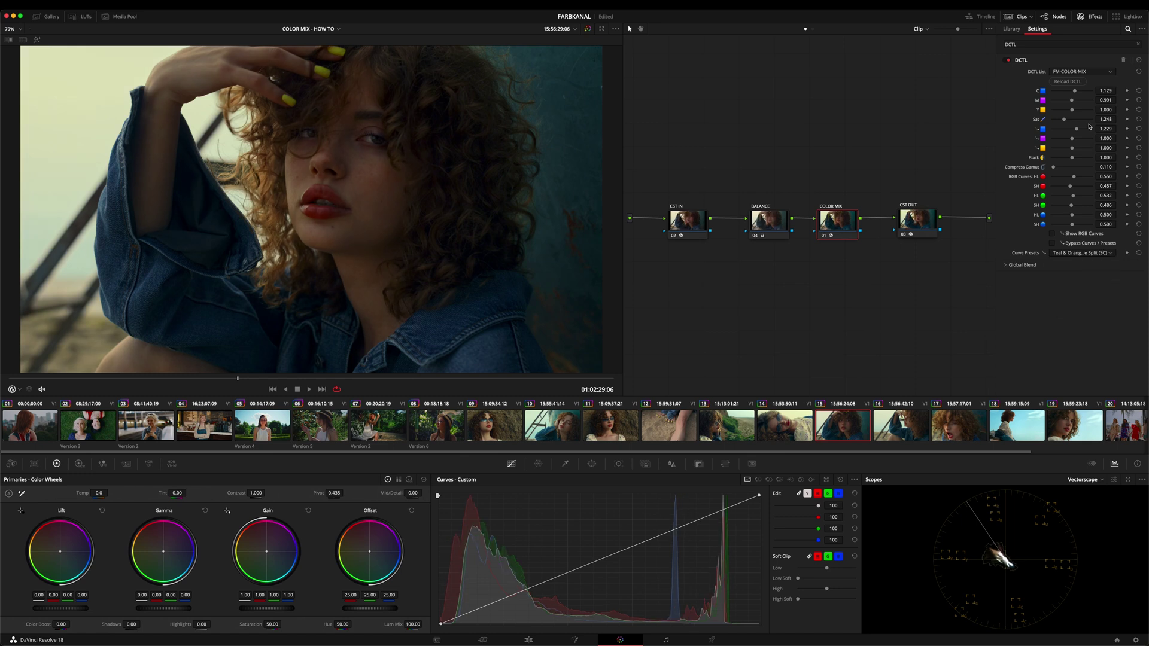
pyautogui.moveTo(1061, 125)
pyautogui.mouseDown()
pyautogui.moveTo(1030, 127)
pyautogui.moveTo(1029, 153)
pyautogui.moveTo(1101, 155)
pyautogui.moveTo(1135, 134)
pyautogui.moveTo(1062, 130)
pyautogui.moveTo(1076, 139)
pyautogui.mouseUp()
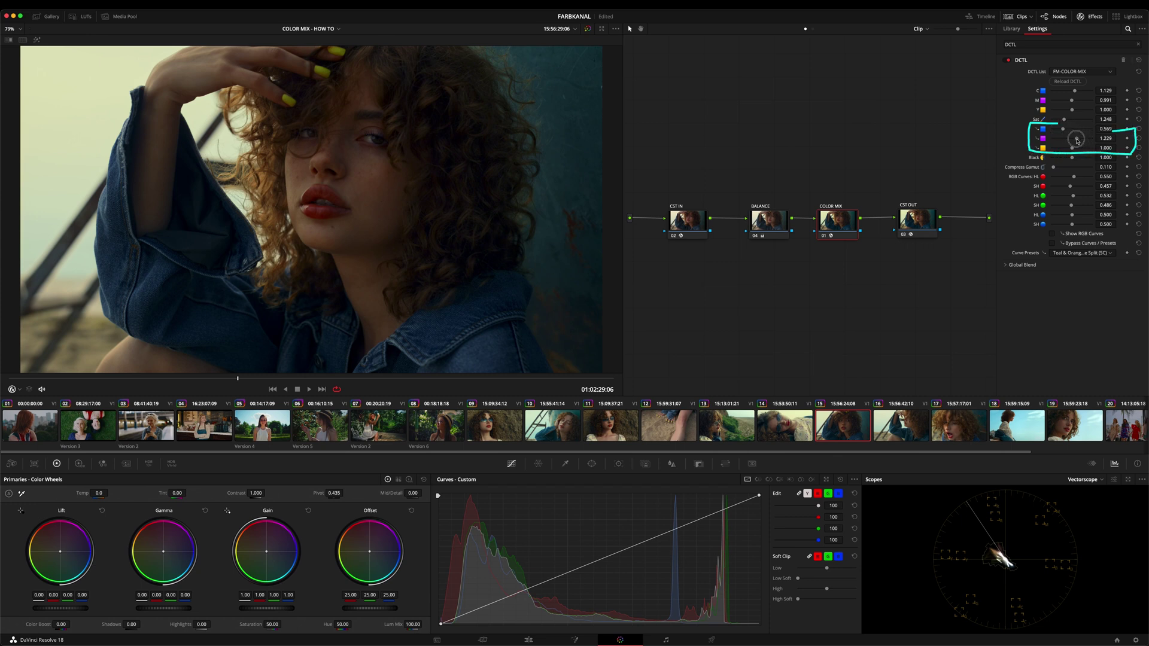
pyautogui.hotkey('ctrl', 'z')
pyautogui.hotkey('ctrl', 'z')
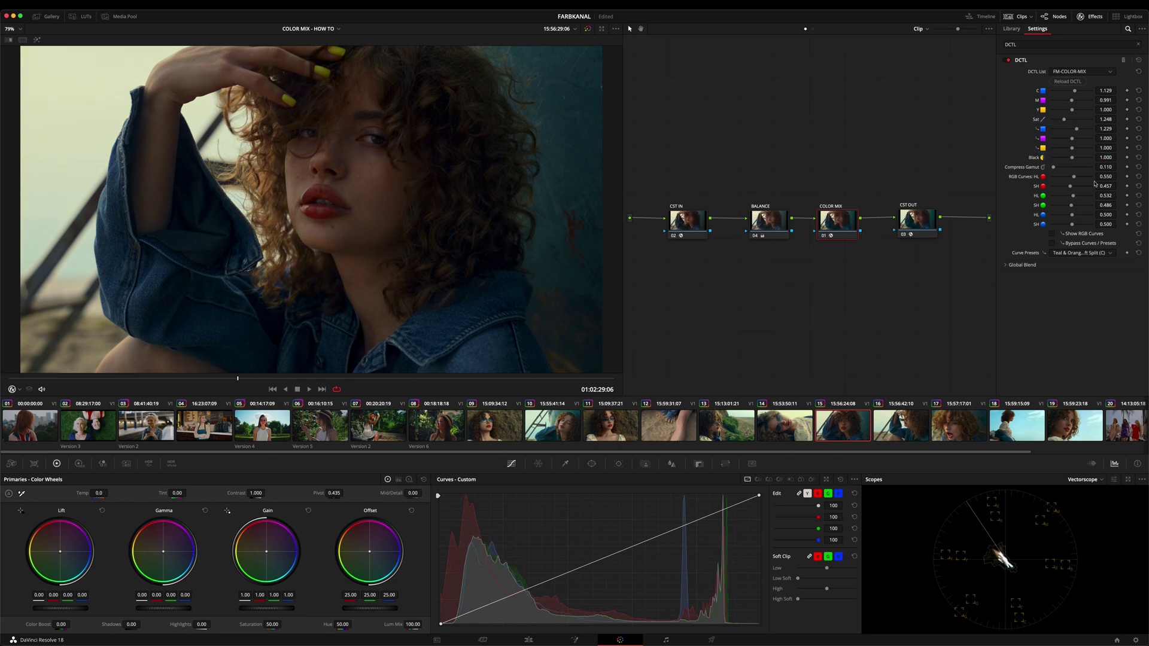
# Try the Creamy (C) preset with curves bypassed for comparison, and lower saturation to 1.227.
pyautogui.click(1072, 253)
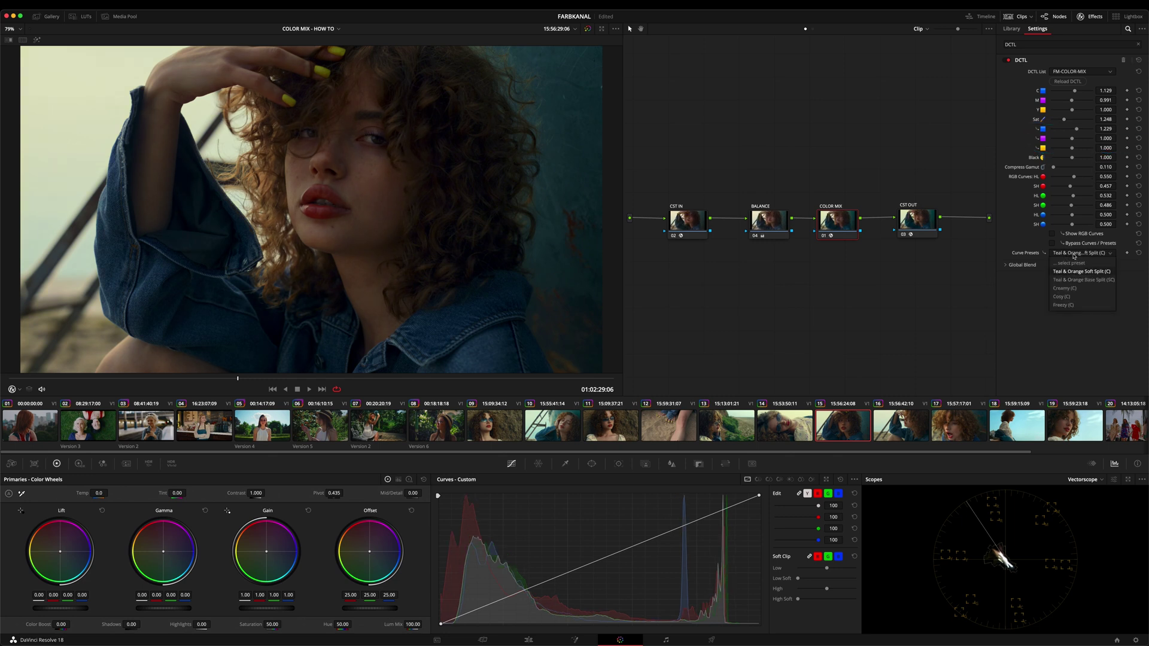
pyautogui.click(1084, 290)
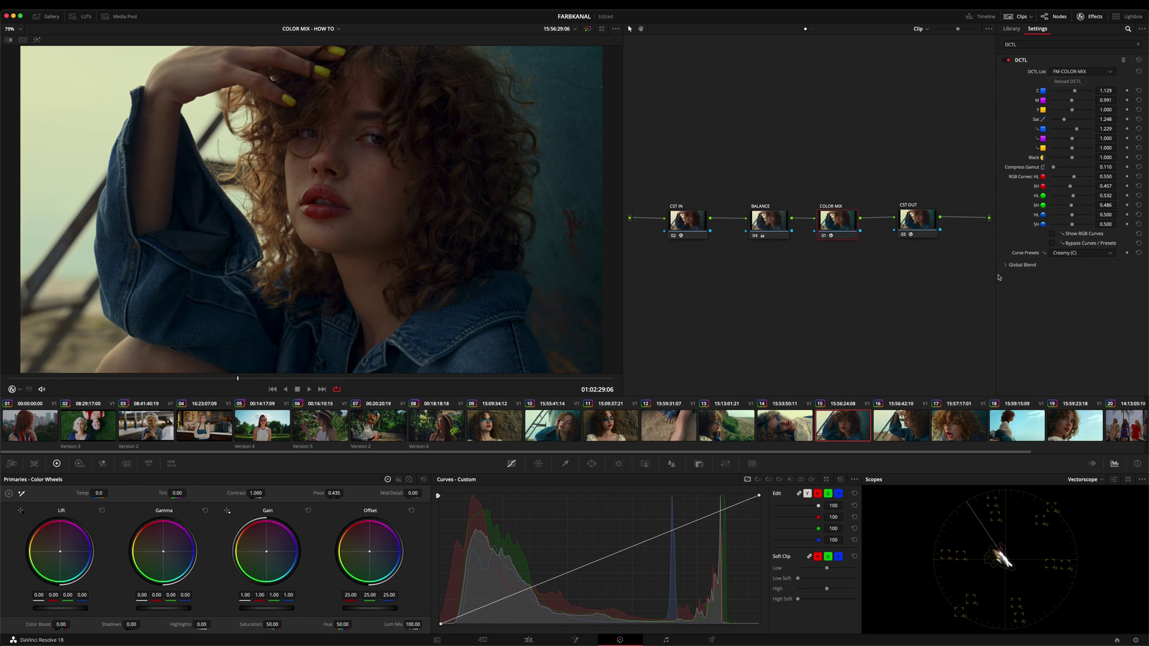
pyautogui.click(1052, 244)
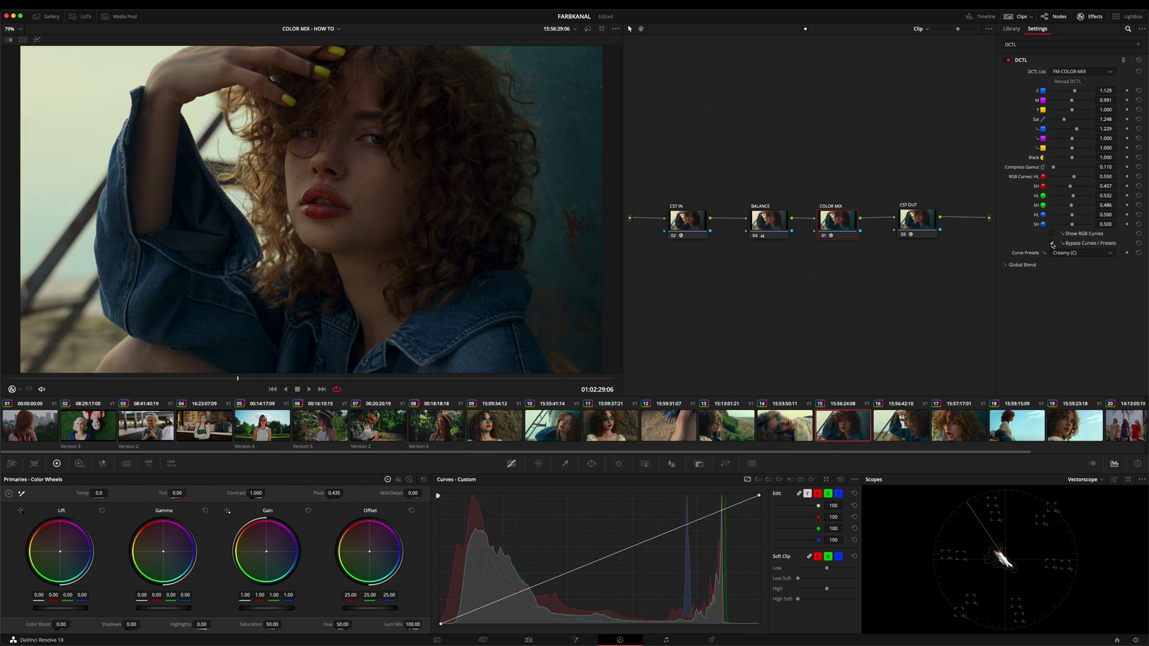
pyautogui.click(1052, 244)
pyautogui.click(1052, 244)
pyautogui.click(1052, 243)
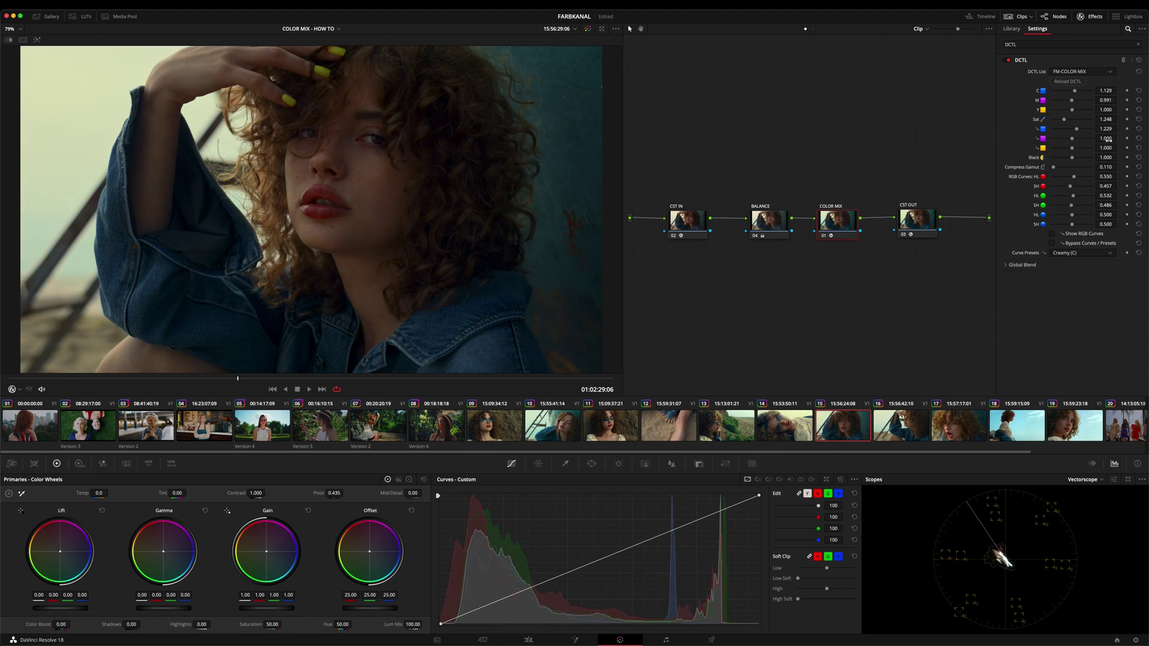
pyautogui.moveTo(1106, 119); pyautogui.dragTo(1094, 119)
# Recheck Teal & Orange Soft Split (C), settle on Base Split (SC), and select clip 17.
pyautogui.click(1085, 252)
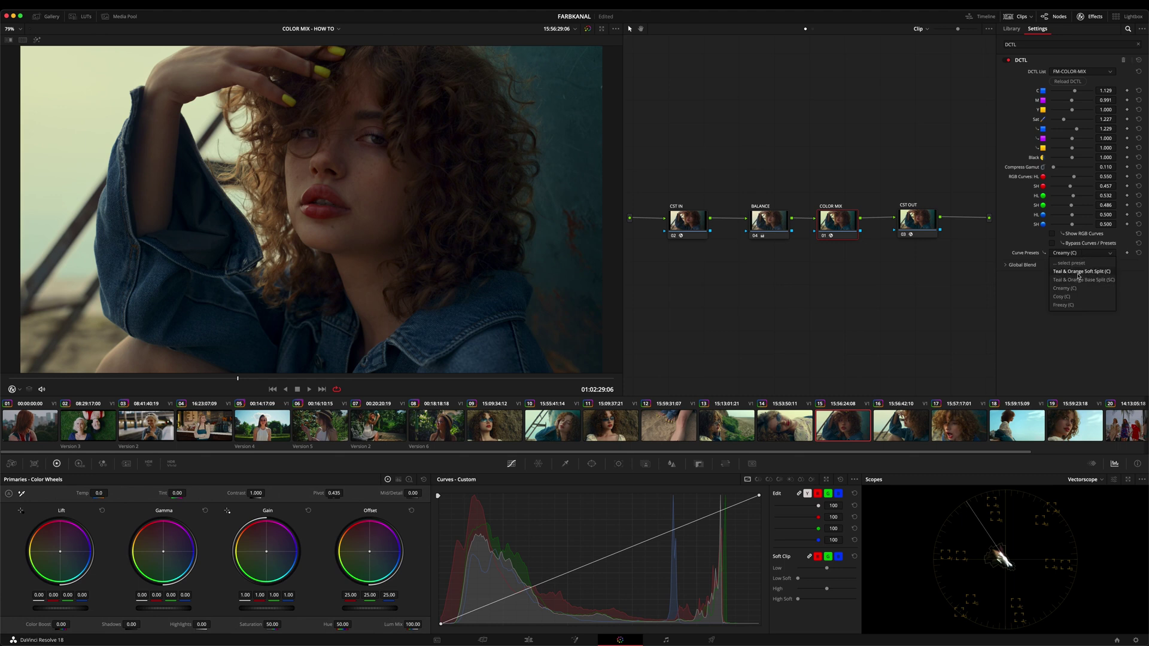
pyautogui.click(1079, 272)
pyautogui.click(1103, 254)
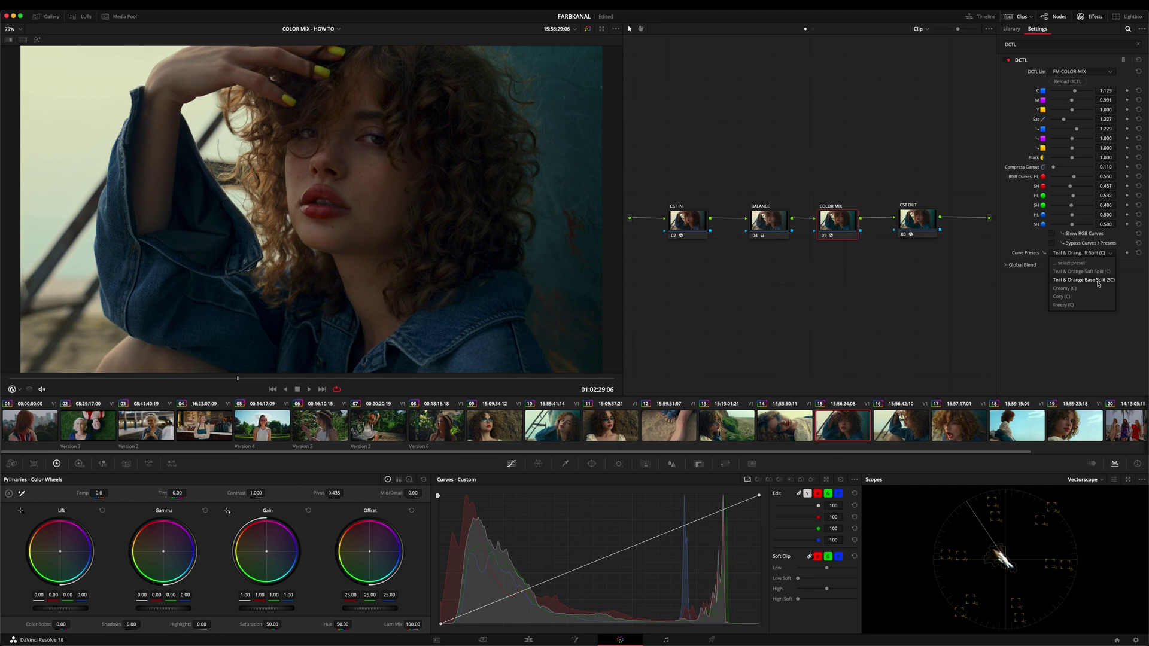
pyautogui.click(1099, 280)
pyautogui.moveTo(1055, 126)
pyautogui.mouseDown()
pyautogui.moveTo(1033, 127)
pyautogui.moveTo(1030, 150)
pyautogui.moveTo(1053, 155)
pyautogui.mouseUp()
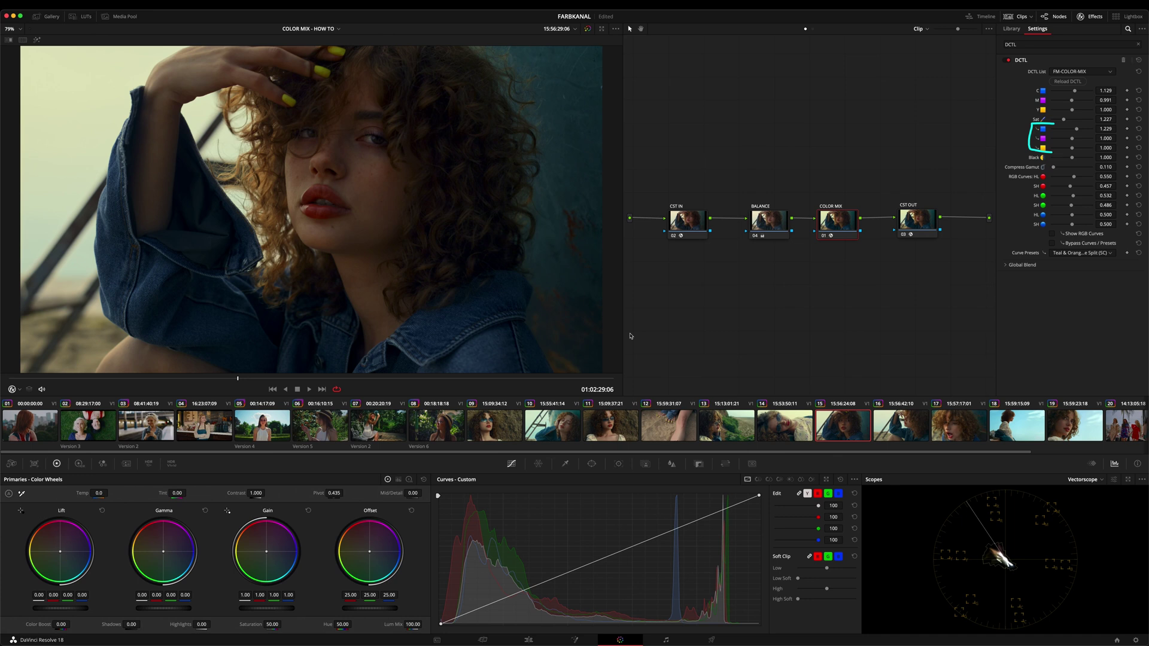
pyautogui.click(951, 430)
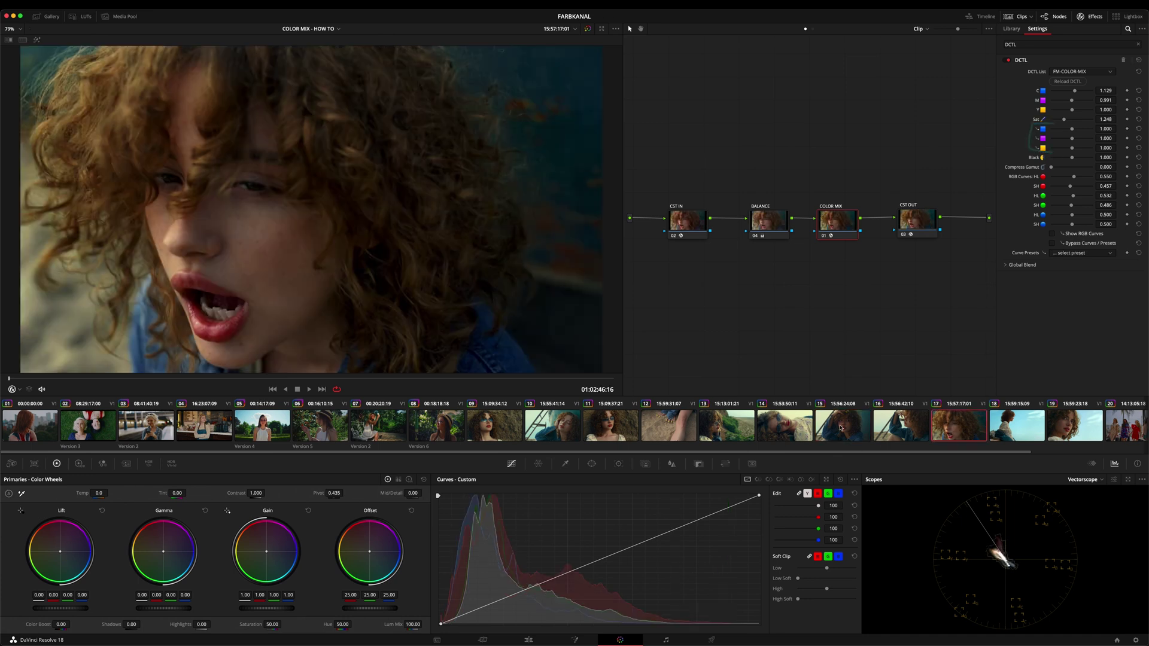
# Apply clip 15's grade to clip 17, compare it, lower saturation slightly, then select clip 18.
pyautogui.rightClick(851, 399)
pyautogui.click(881, 309)
pyautogui.hotkey('ctrl', 'd')
pyautogui.hotkey('ctrl', 'd')
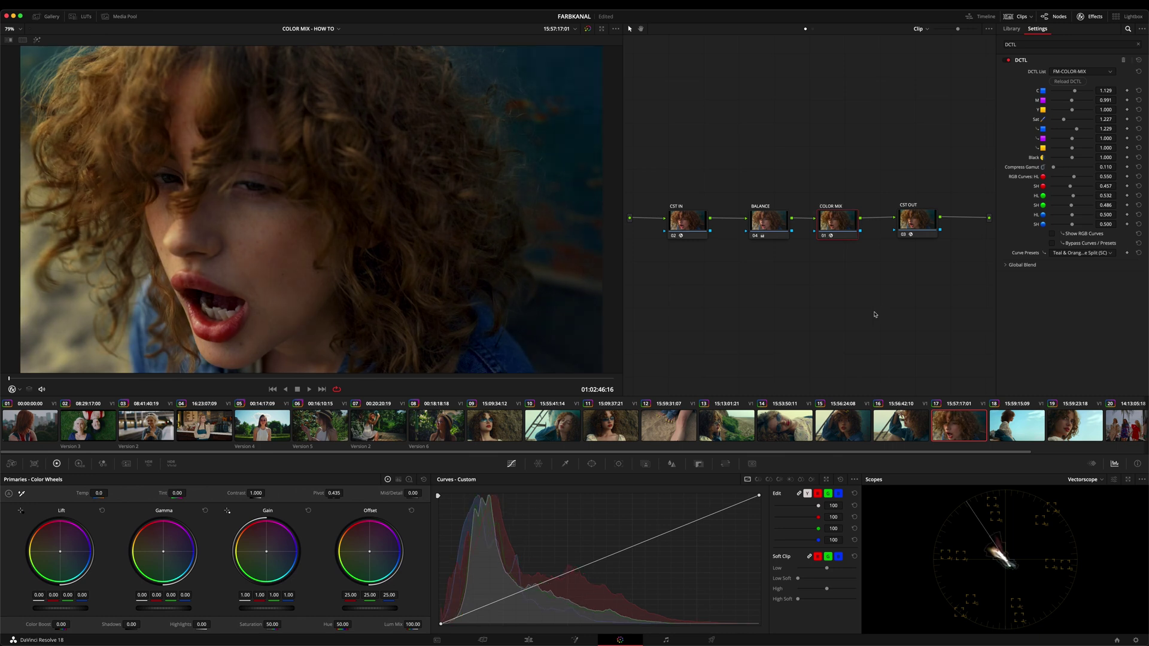
pyautogui.moveTo(99, 378); pyautogui.dragTo(120, 379)
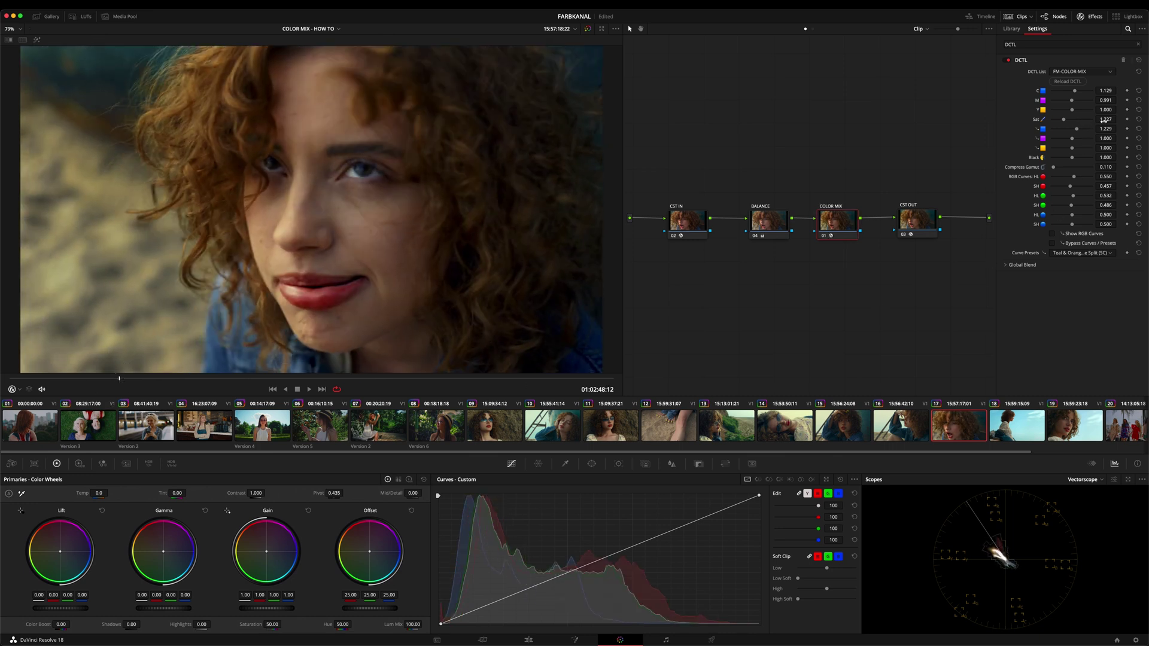
pyautogui.moveTo(1105, 120); pyautogui.dragTo(1086, 122)
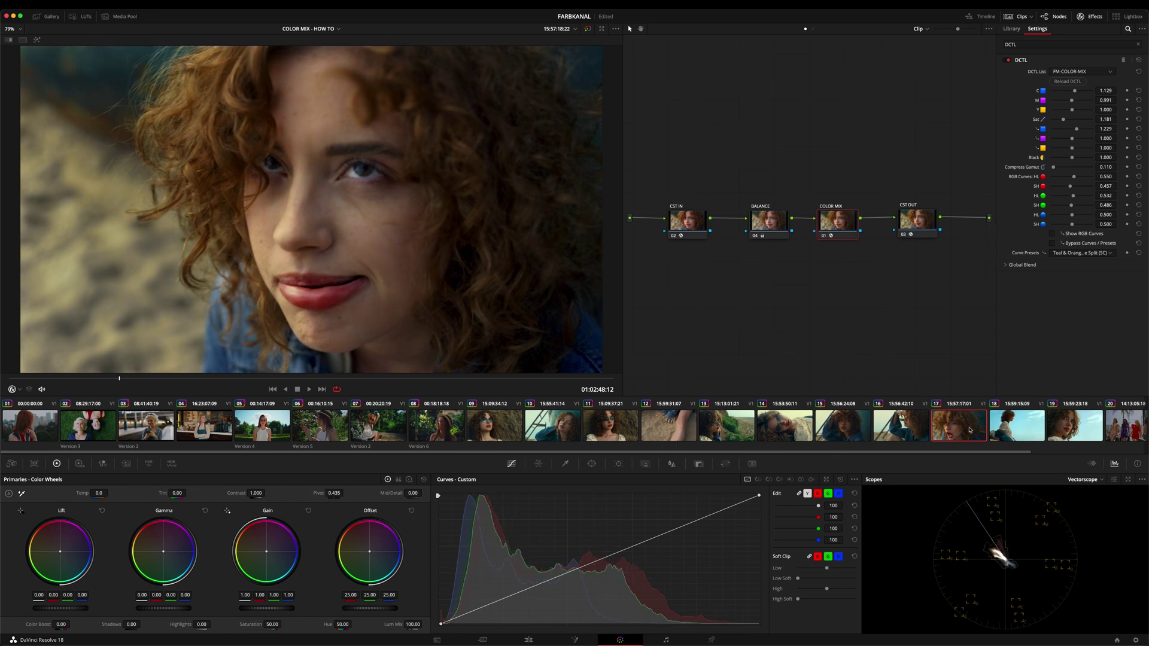
pyautogui.click(1007, 430)
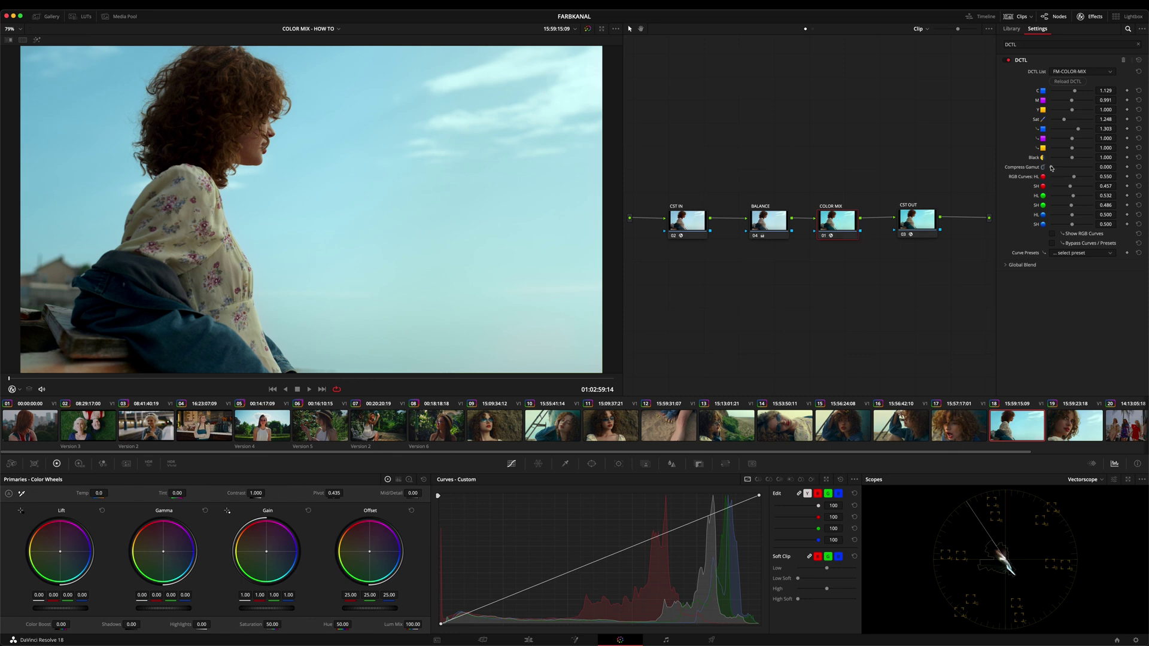
# Give clip 18 Compress Gamut 0.147 and stronger cyan saturation, comparing with the node toggled.
pyautogui.moveTo(1051, 168); pyautogui.dragTo(1054, 168)
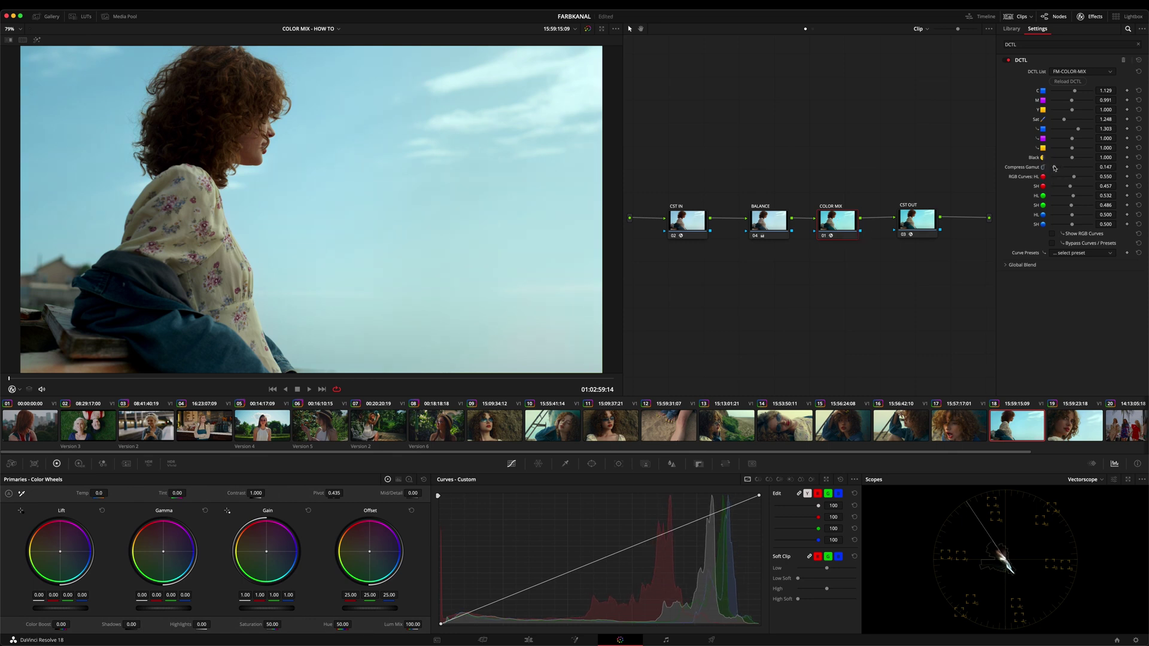
pyautogui.moveTo(1079, 129); pyautogui.dragTo(1087, 135)
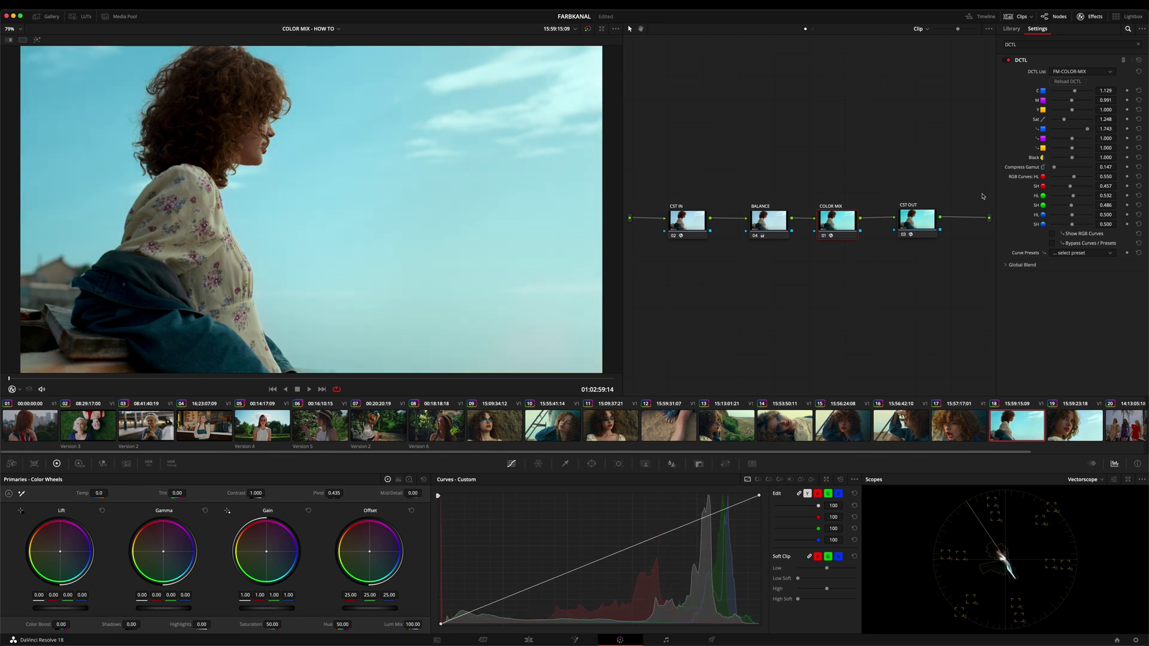
pyautogui.hotkey('ctrl', 'd')
pyautogui.hotkey('ctrl', 'd')
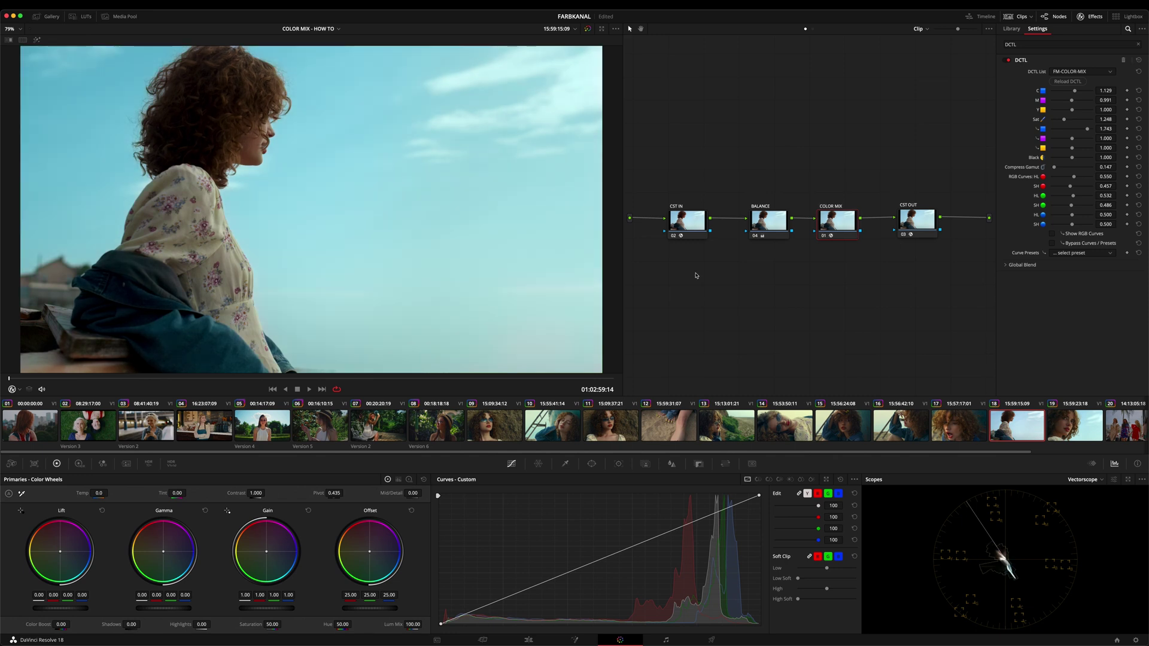
pyautogui.moveTo(185, 378); pyautogui.dragTo(417, 381)
pyautogui.hotkey('ctrl', 'd')
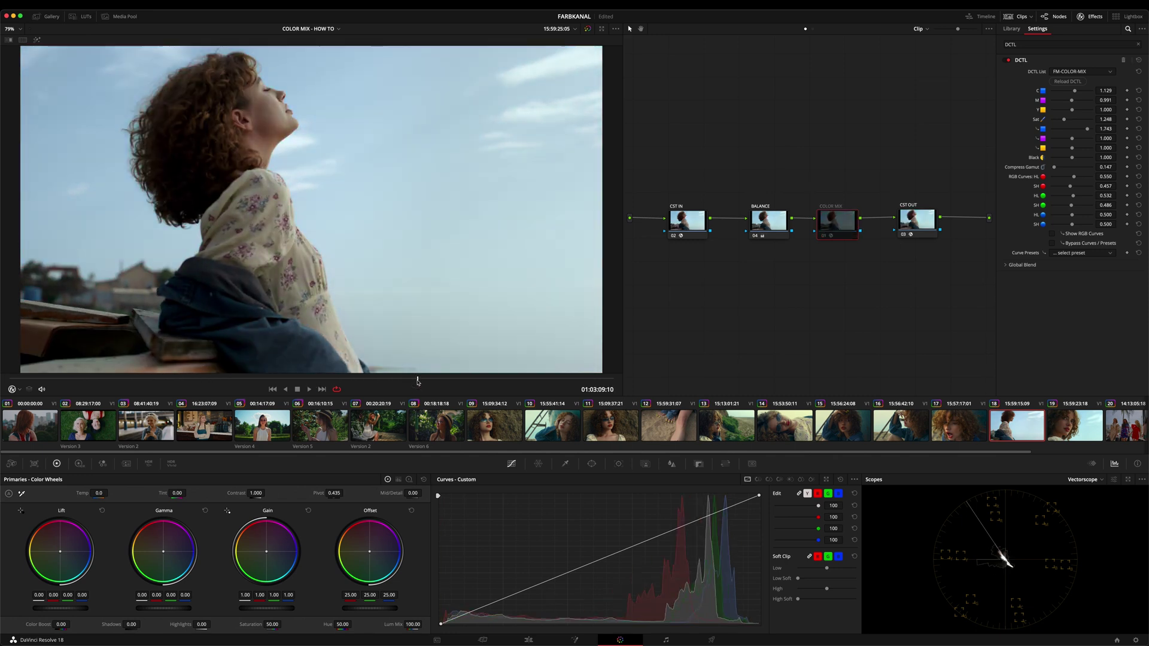
pyautogui.hotkey('ctrl', 'd')
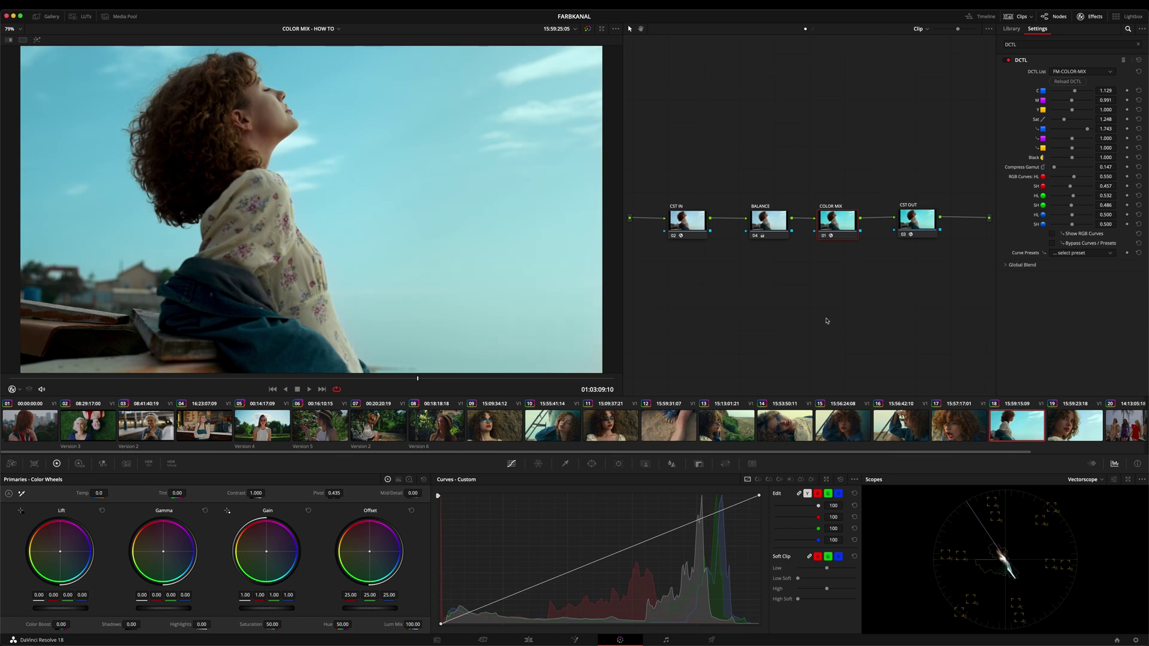
# Append clip 18's grade to clip 19 and compare it with and without the color mix.
pyautogui.click(1075, 426)
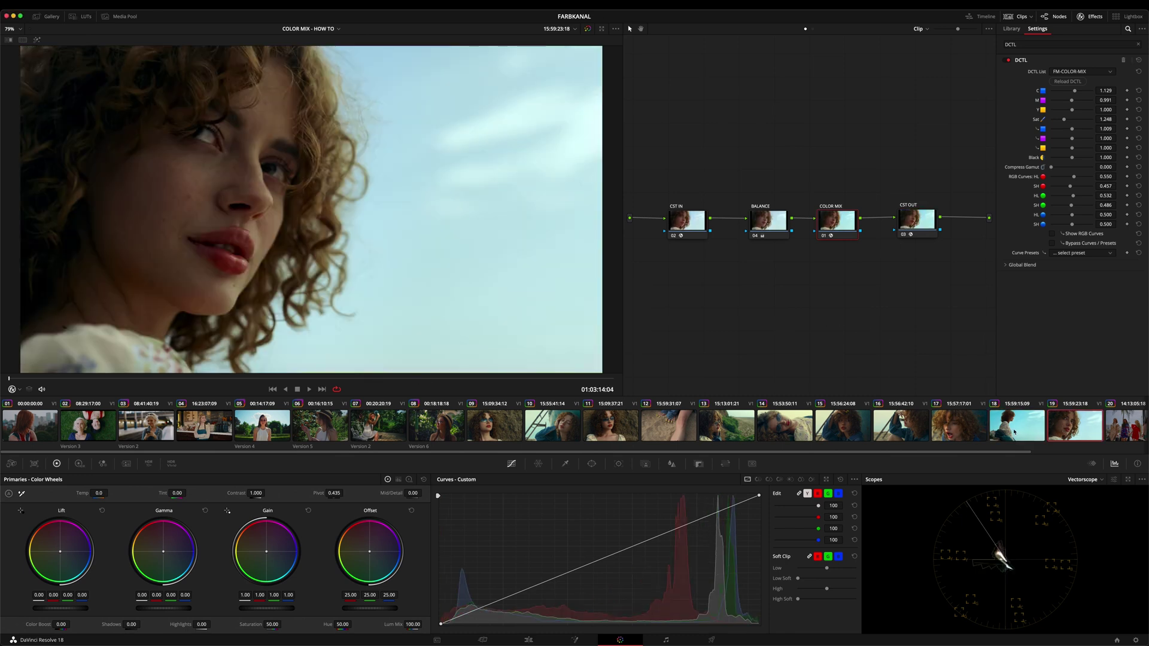
pyautogui.rightClick(1077, 426)
pyautogui.click(1044, 325)
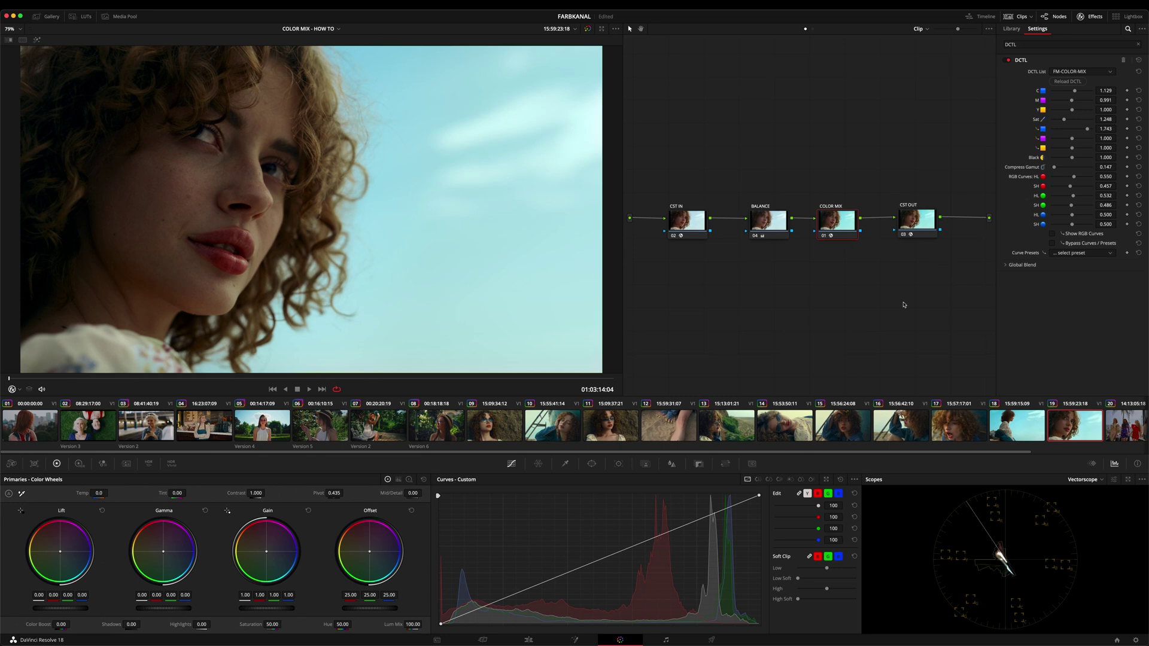
pyautogui.hotkey('ctrl', 'd')
pyautogui.hotkey('ctrl', 'd')
# Scrub through clip 19 to review its grade, then overlay the RGB curves on the image.
pyautogui.moveTo(100, 381); pyautogui.dragTo(160, 383)
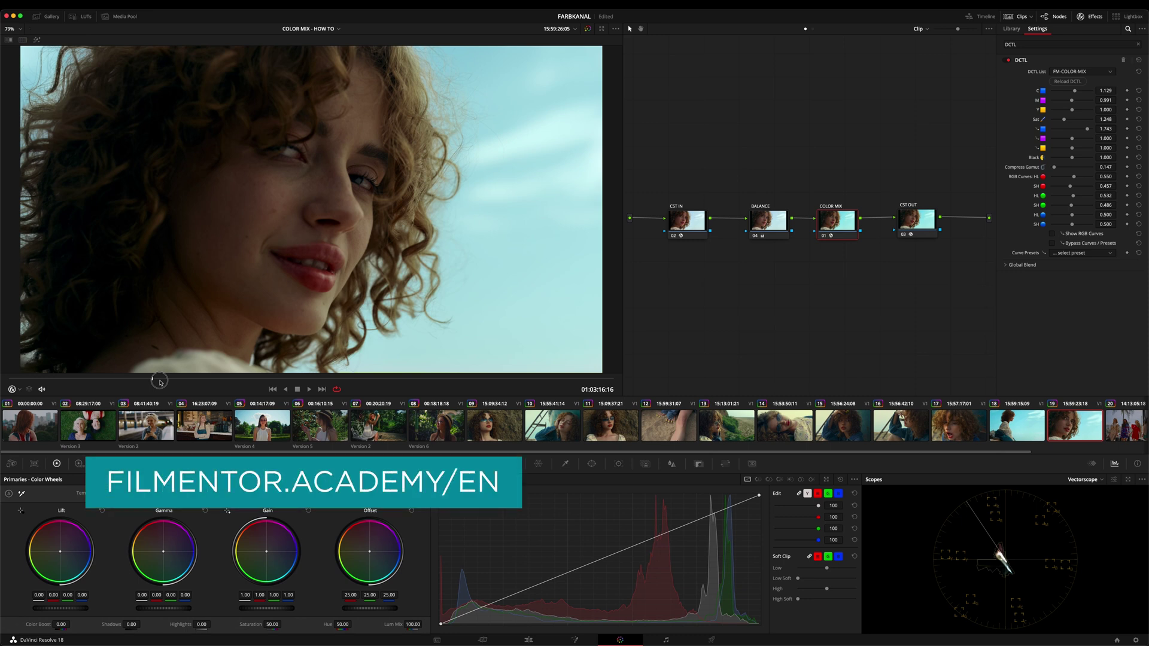
pyautogui.moveTo(159, 383); pyautogui.dragTo(172, 381)
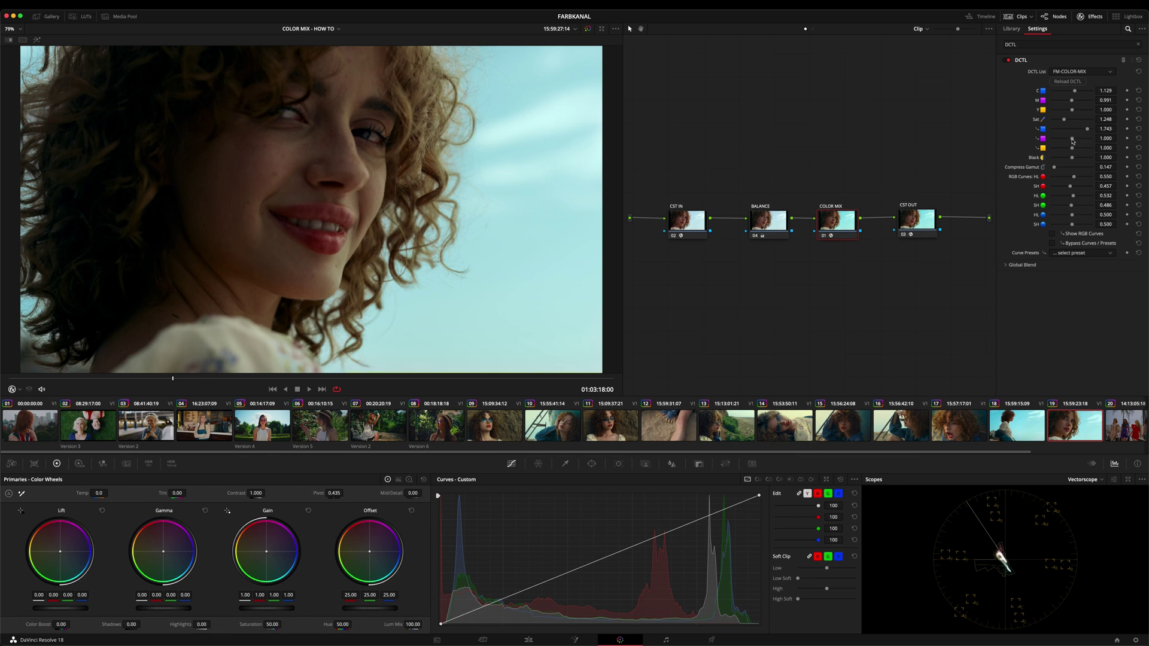
pyautogui.click(1052, 233)
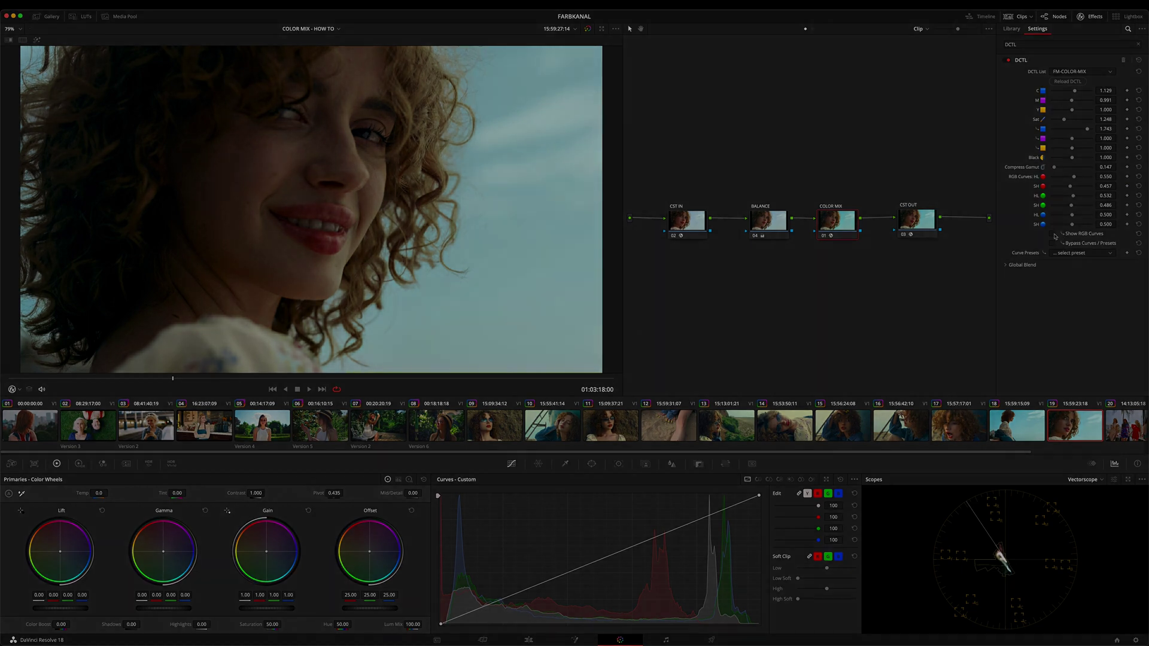